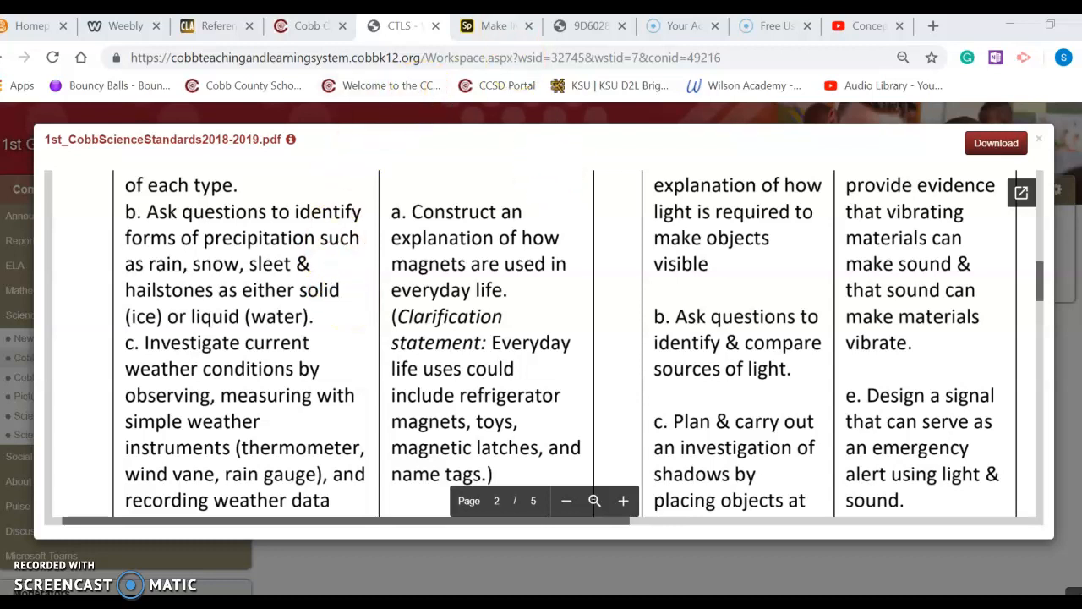
# Switch to the Adobe Spark tab and start a new Video project from scratch
pyautogui.click(472, 30)
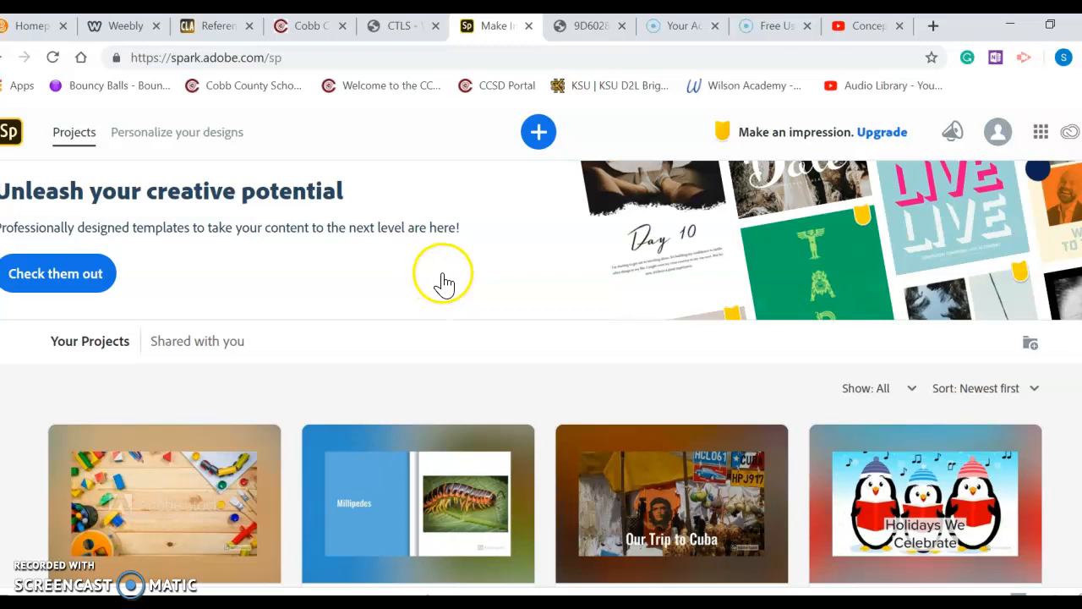
pyautogui.click(538, 132)
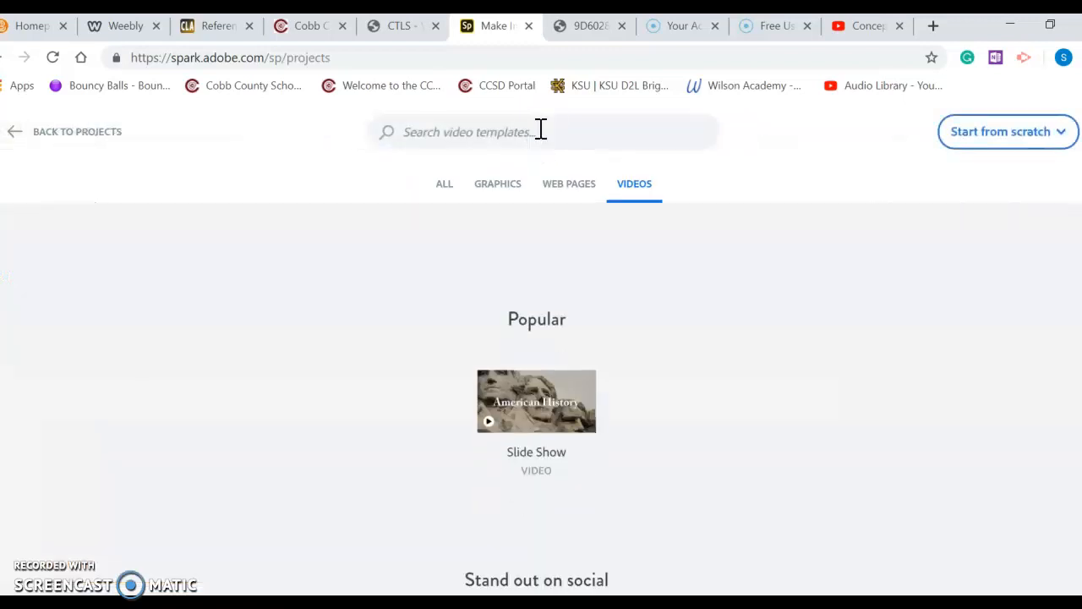
pyautogui.click(1003, 136)
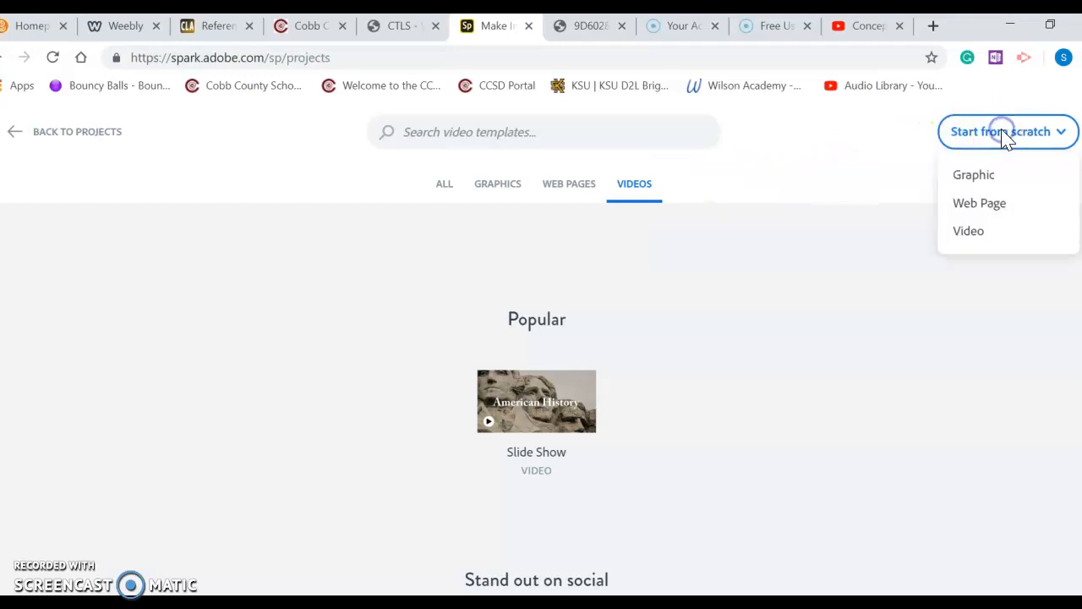
pyautogui.click(973, 233)
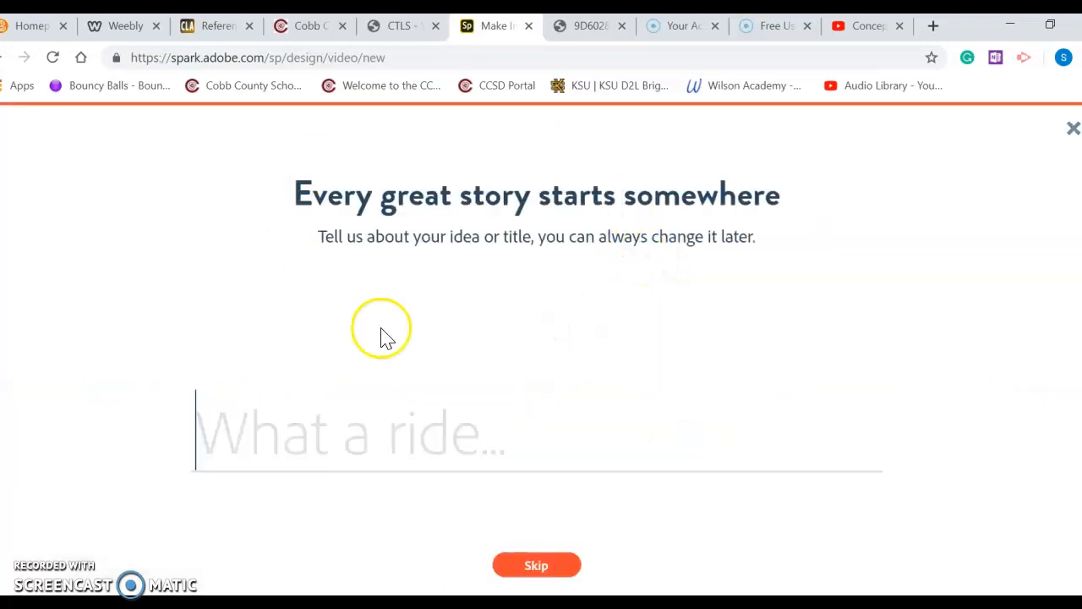
# Skip the title prompt, choose to start from scratch instead of a story template, and dismiss the welcome tips
pyautogui.click(536, 566)
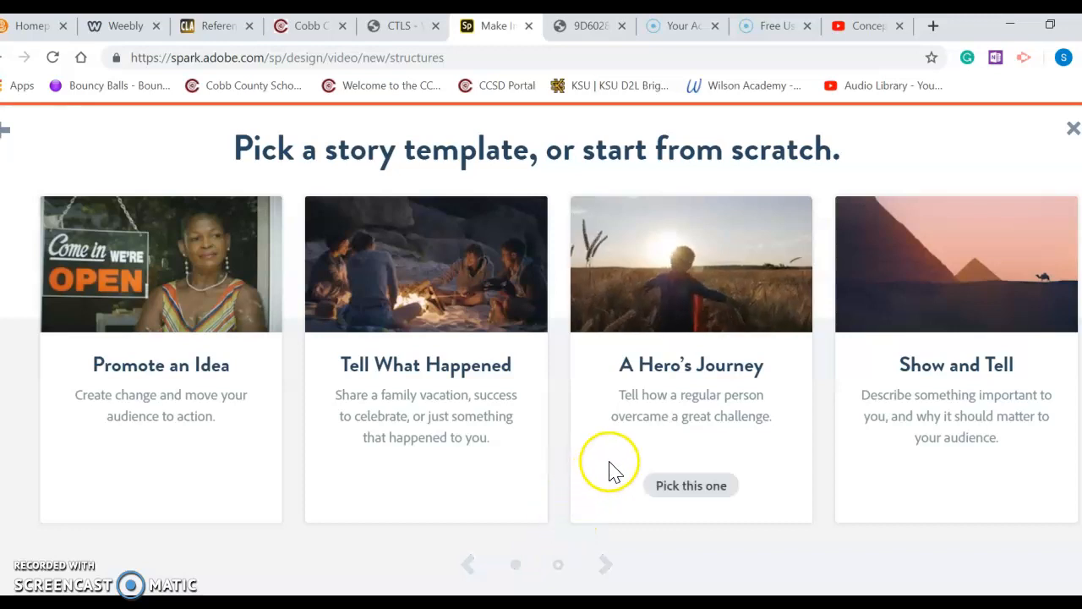
pyautogui.scroll(-3, 608, 463)
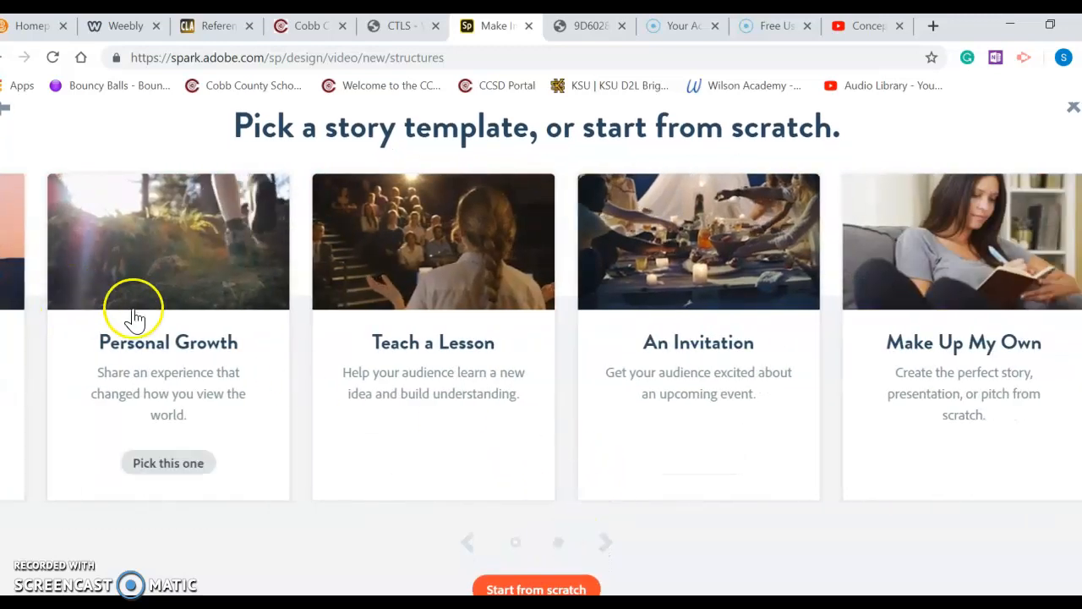
pyautogui.click(536, 587)
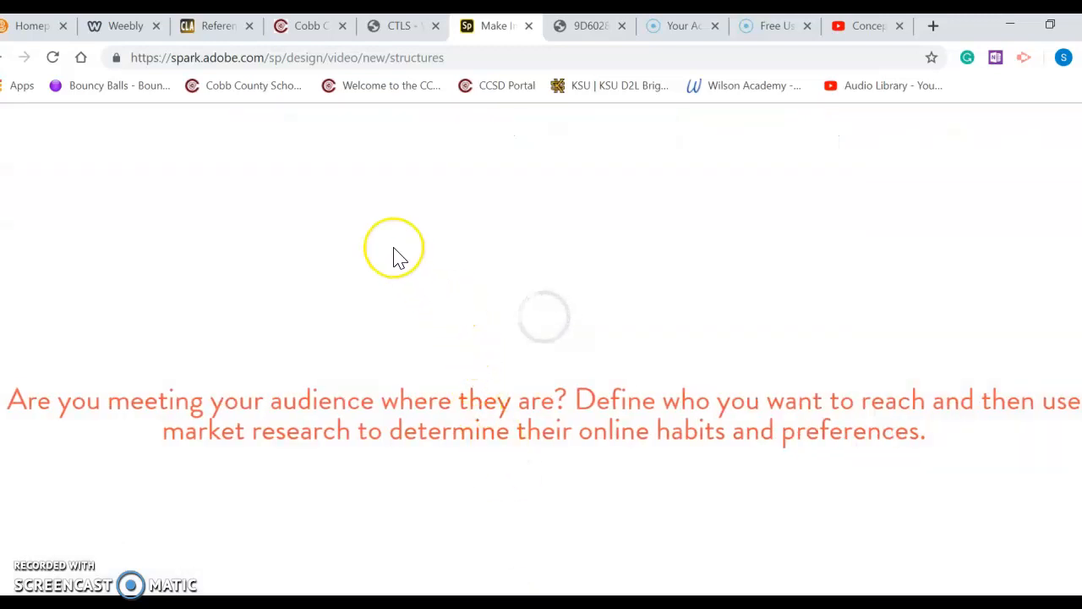
pyautogui.click(386, 246)
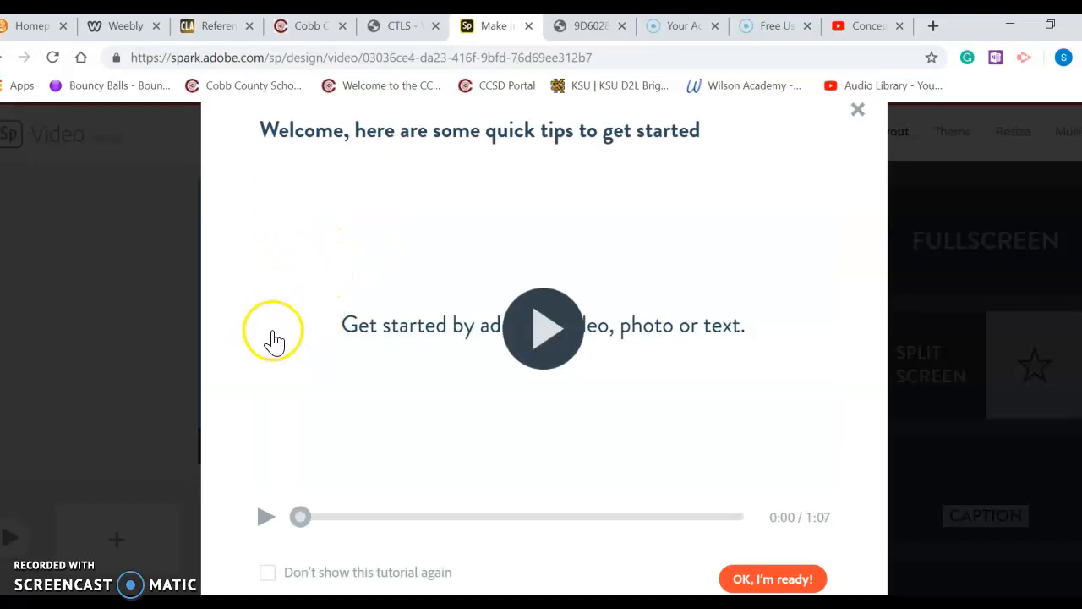
pyautogui.click(767, 579)
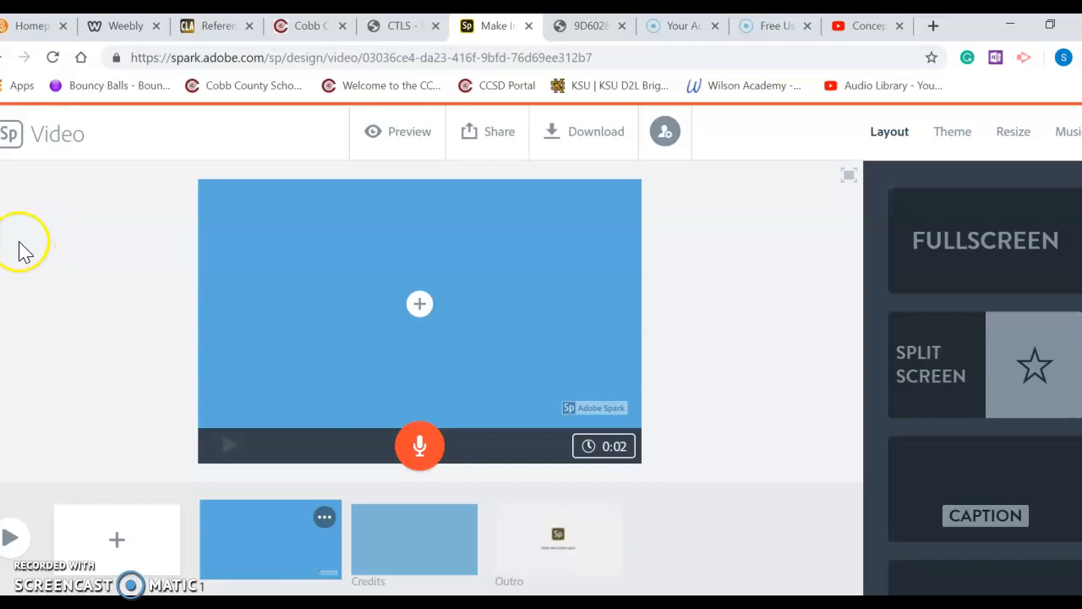
# Apply the Title and Text layout to the first slide
pyautogui.click(419, 305)
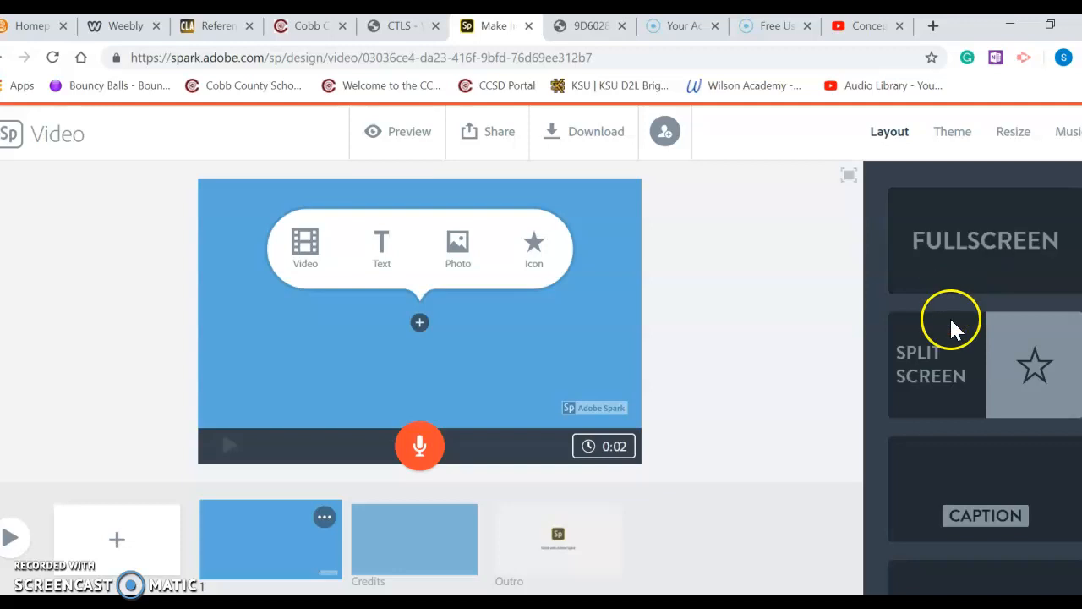
pyautogui.scroll(-1, 961, 478)
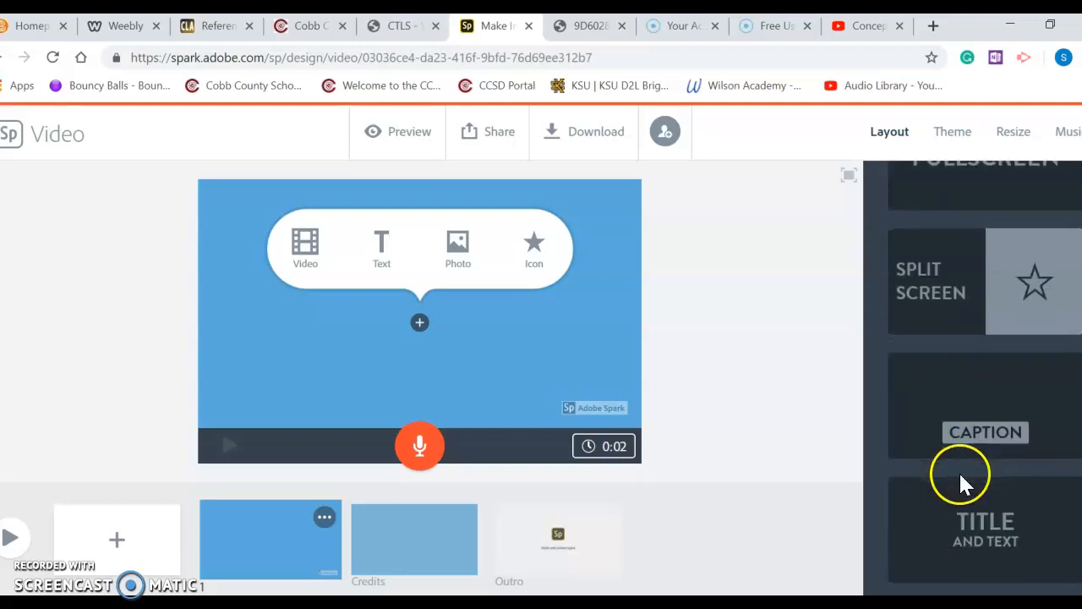
pyautogui.scroll(1, 975, 528)
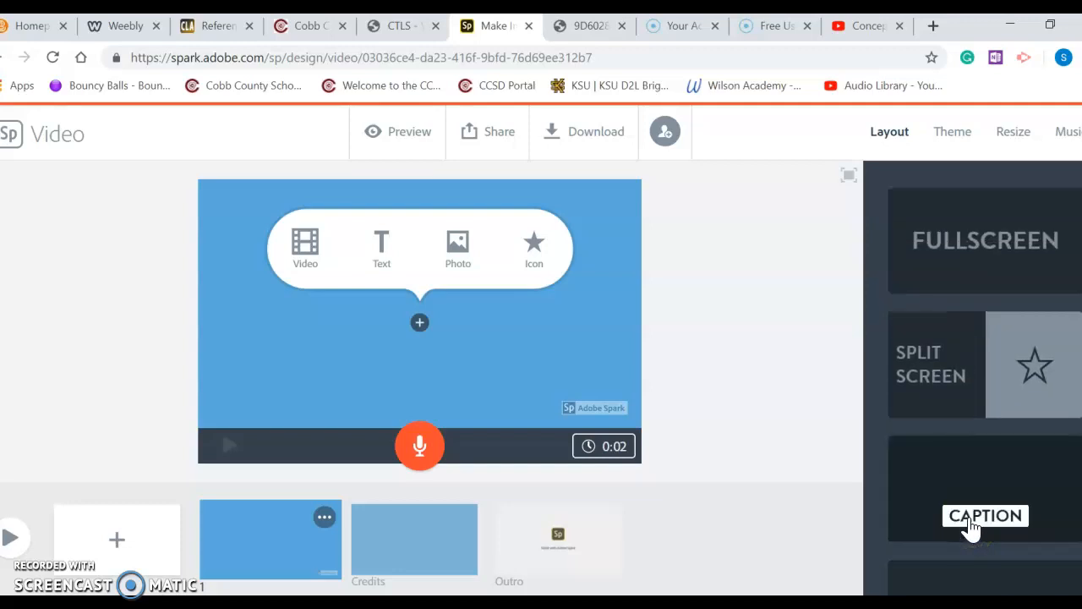
pyautogui.scroll(-1, 971, 526)
pyautogui.click(981, 535)
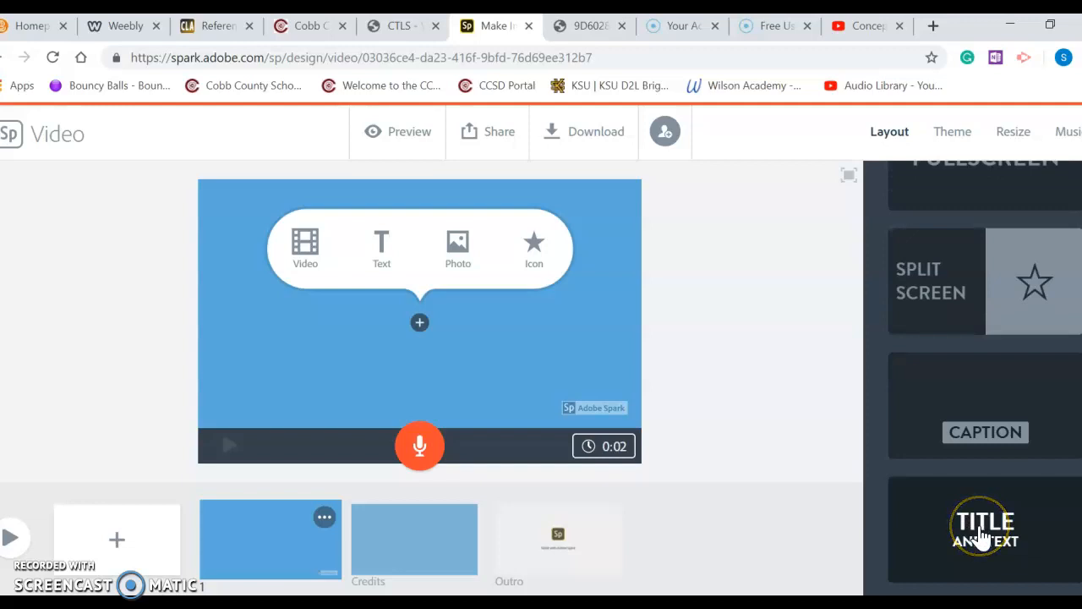
pyautogui.click(741, 442)
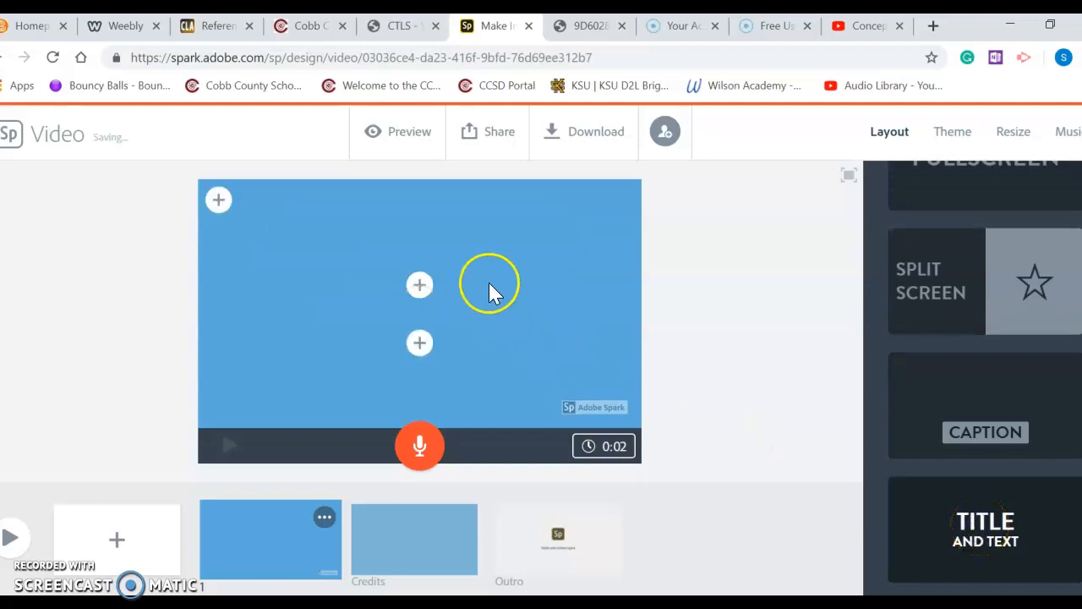
# Enter the title "Magnets" and the subtitle "in Everyday Life" on the first slide
pyautogui.click(420, 290)
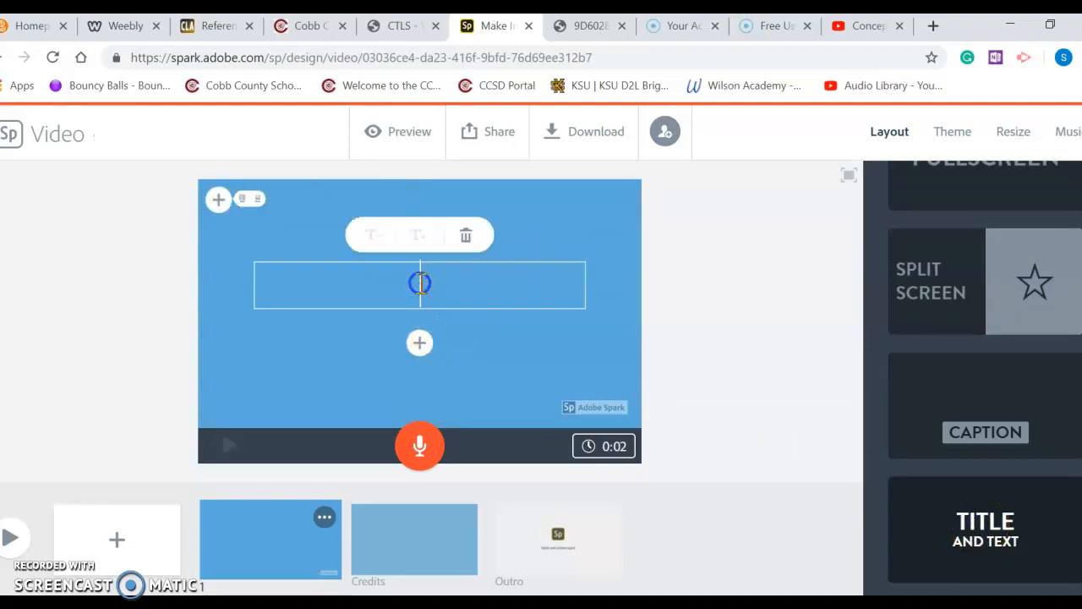
pyautogui.write('Magnets')
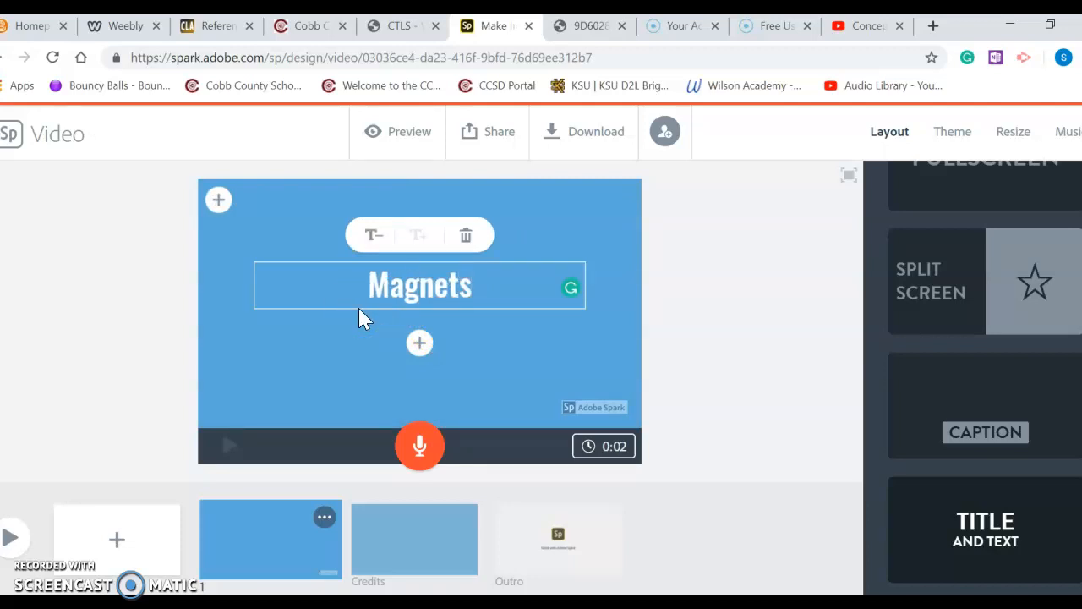
pyautogui.click(420, 342)
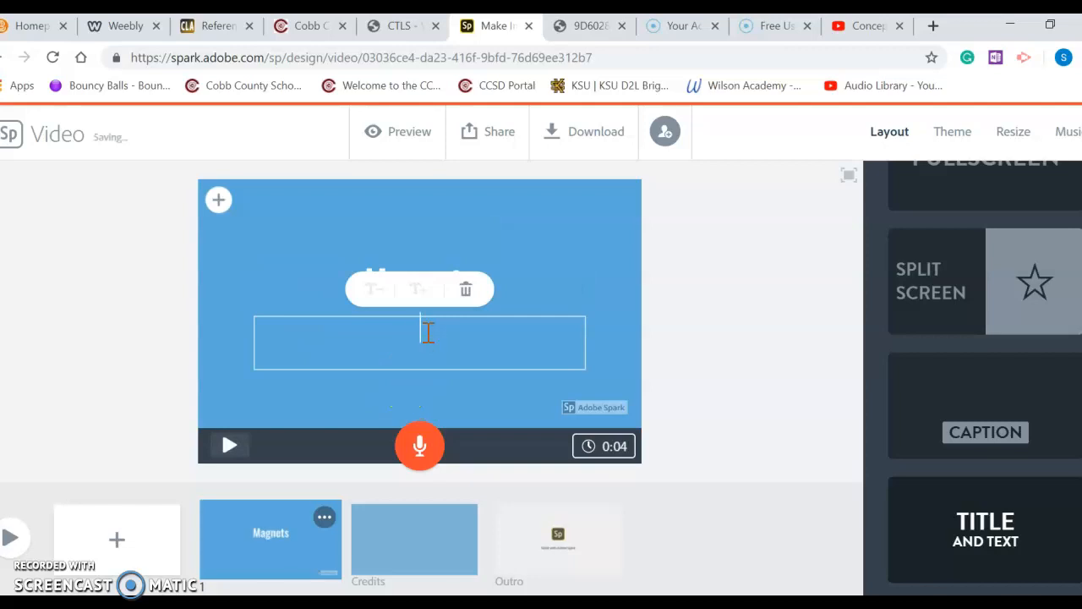
pyautogui.write('in Everyday Life')
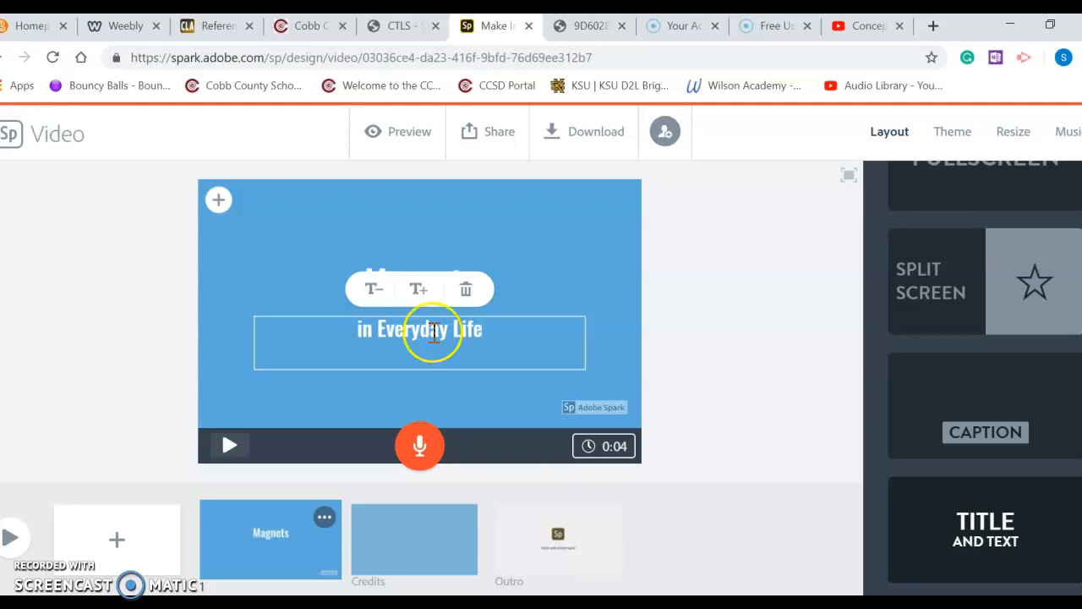
pyautogui.click(566, 247)
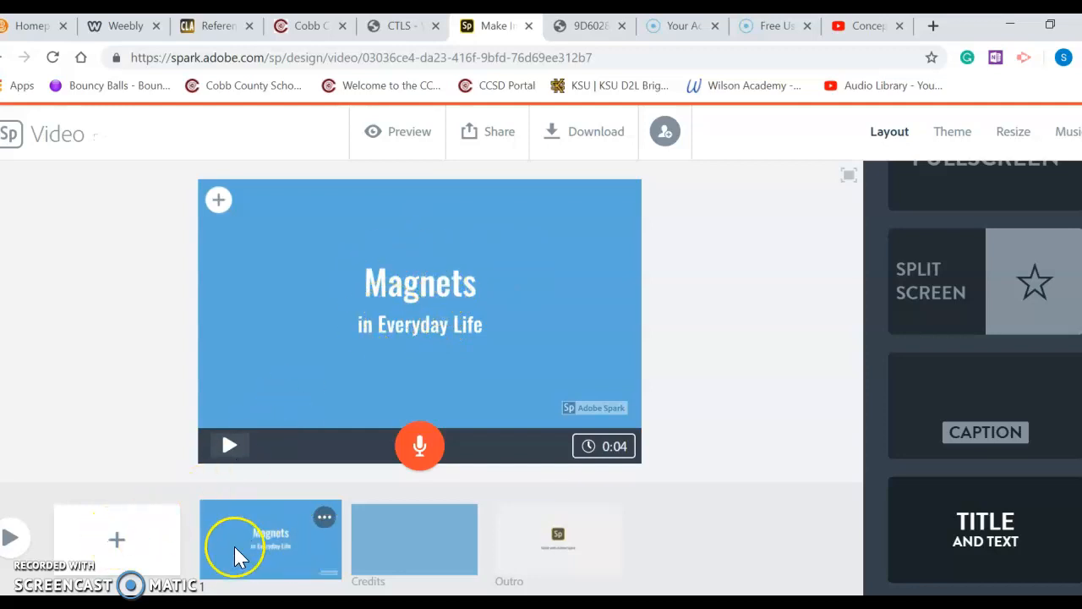
# Add a second slide and give it the Split Screen layout
pyautogui.click(115, 538)
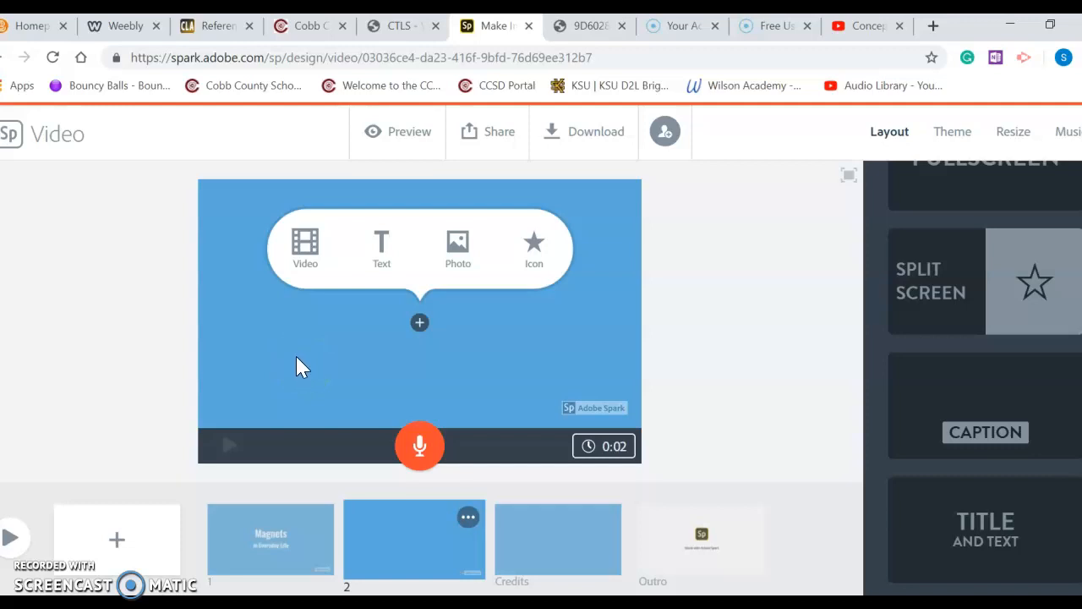
pyautogui.click(943, 286)
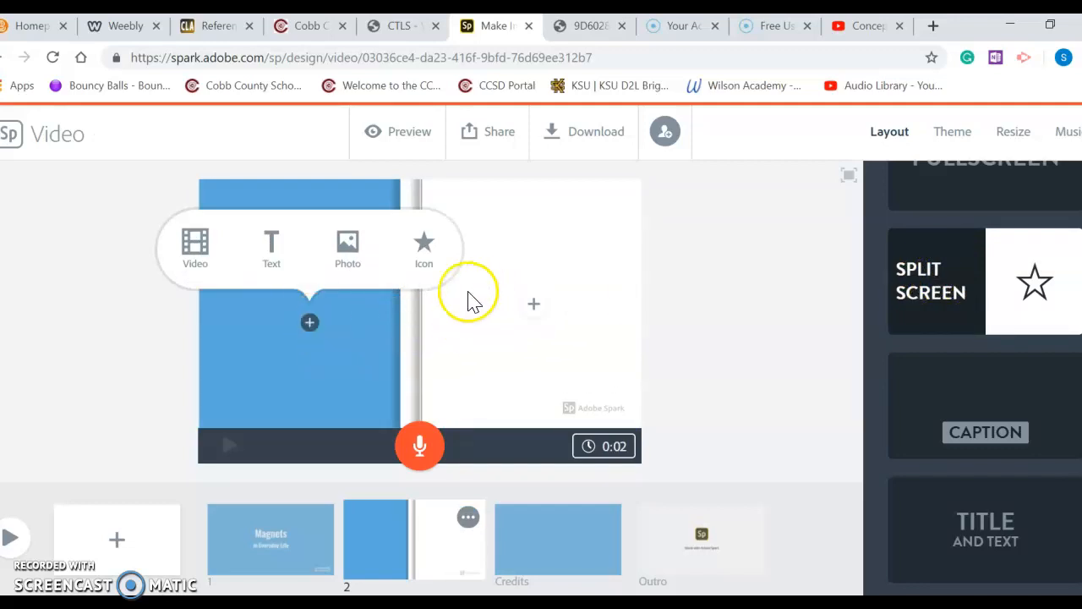
pyautogui.click(270, 250)
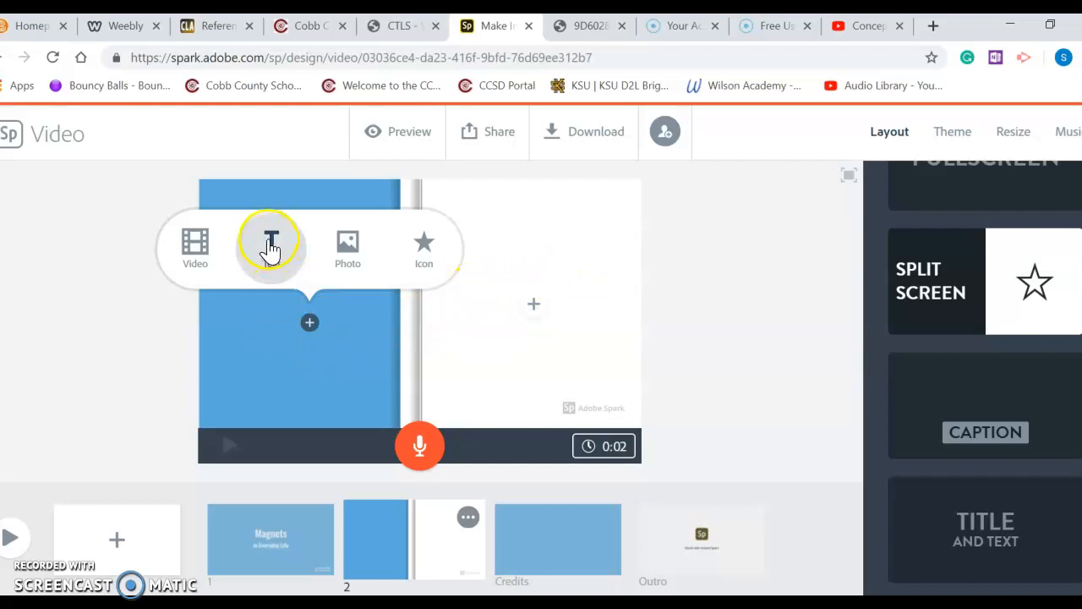
# Search Adobe Stock photos for magnets and place the paper figures with red magnet image in the left half
pyautogui.click(349, 246)
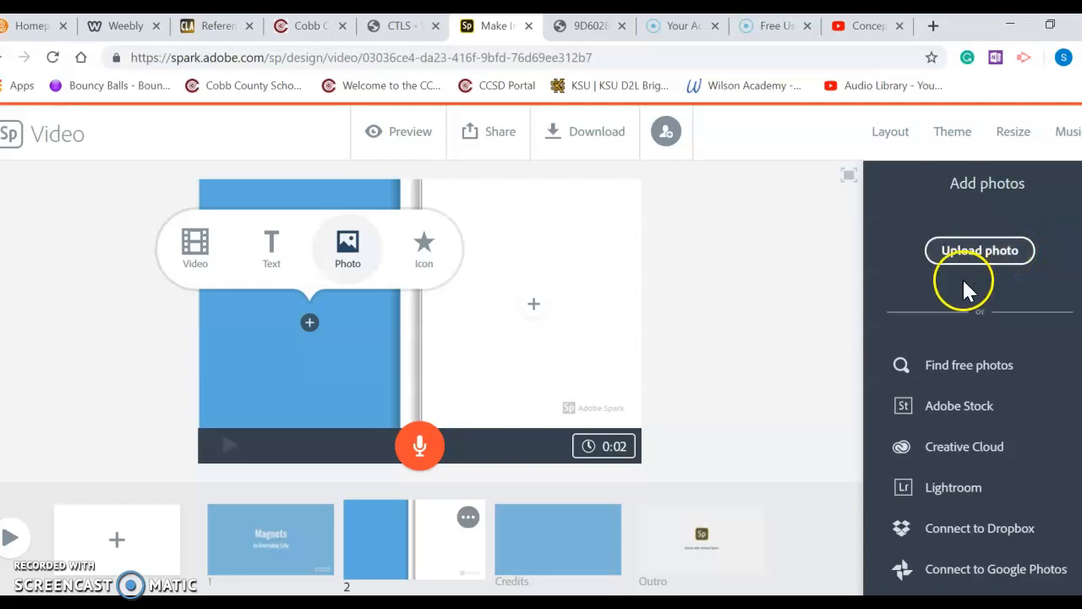
pyautogui.click(951, 409)
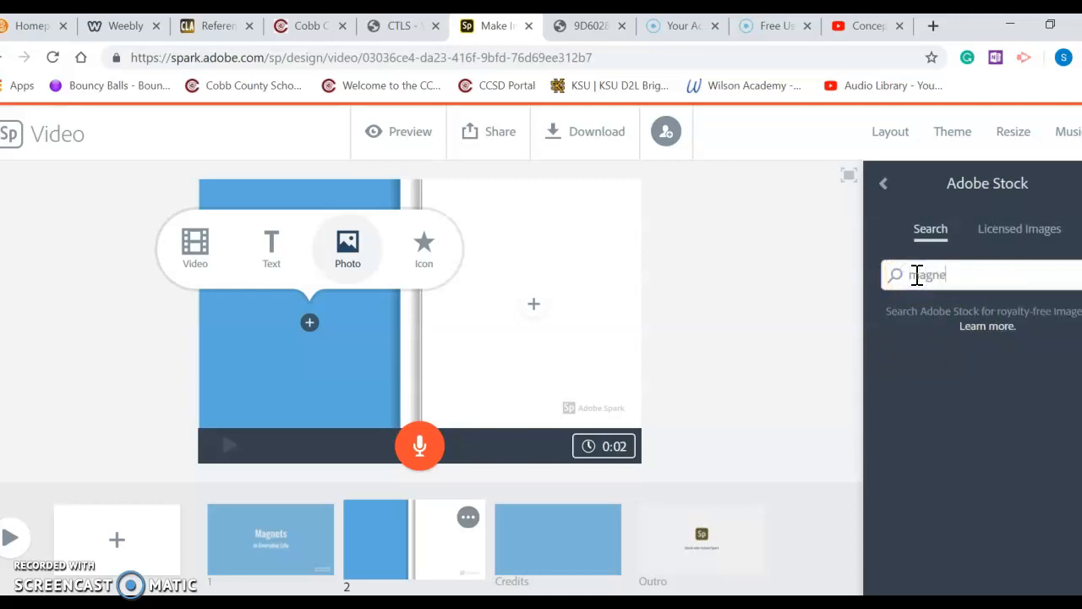
pyautogui.write('magnets')
pyautogui.press('Return')
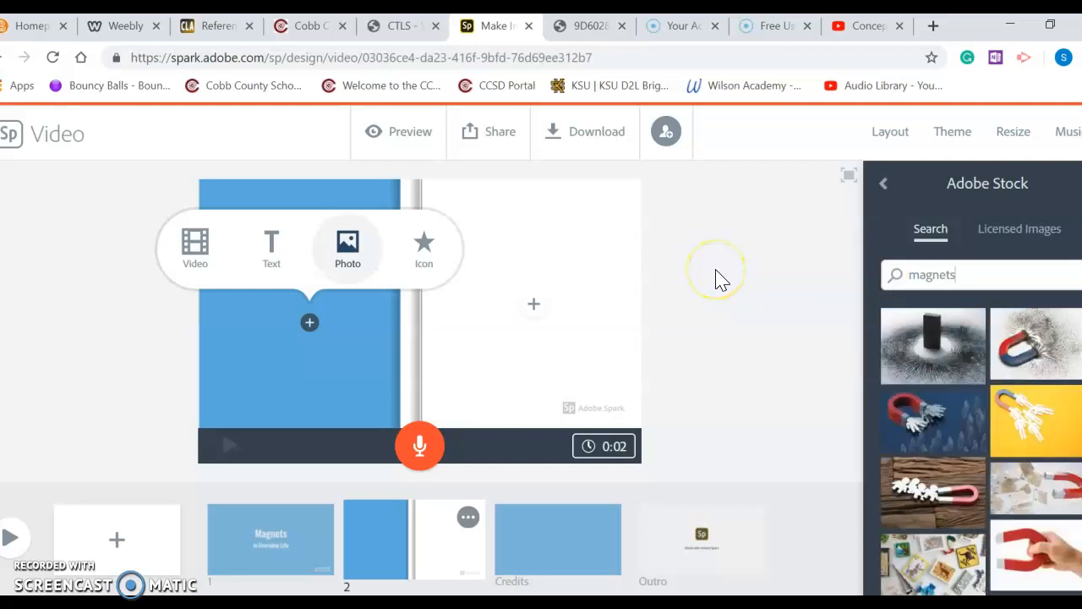
pyautogui.click(764, 302)
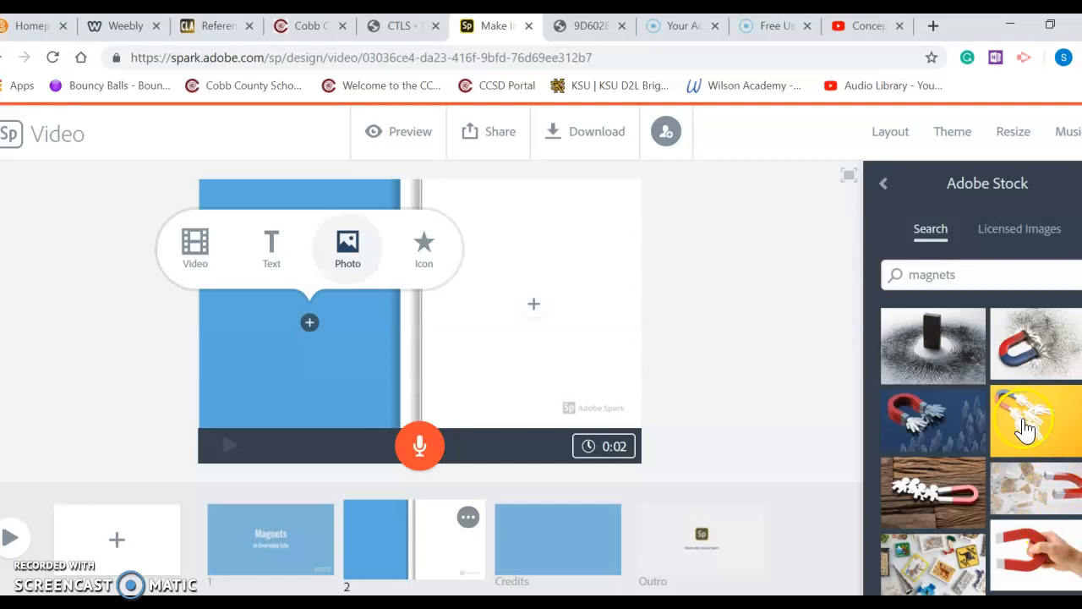
pyautogui.click(937, 498)
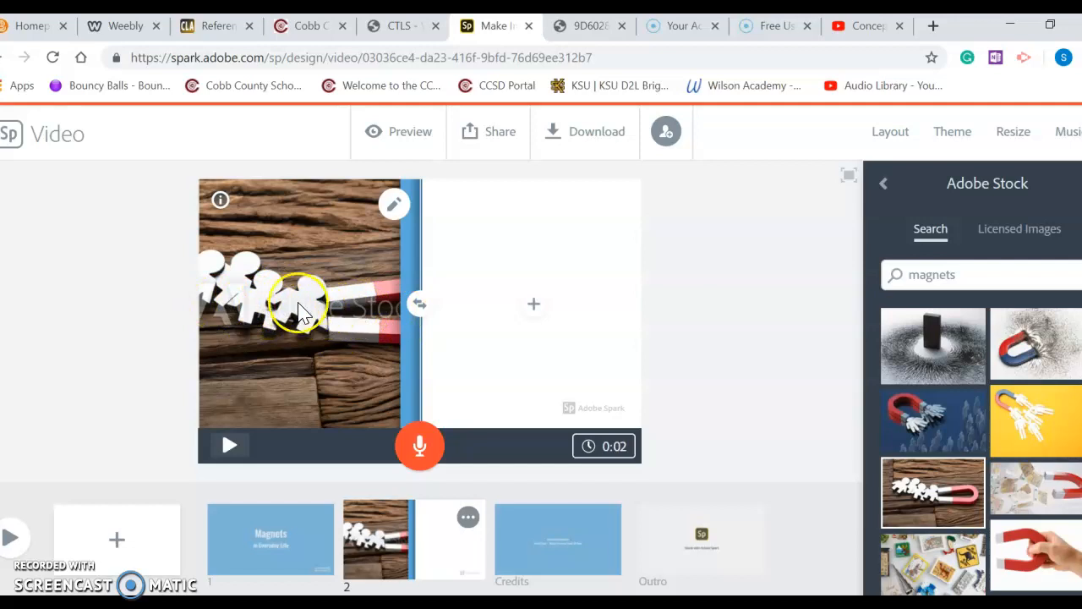
# Add text to the right half reading "We use magnets in everyday life."
pyautogui.click(536, 308)
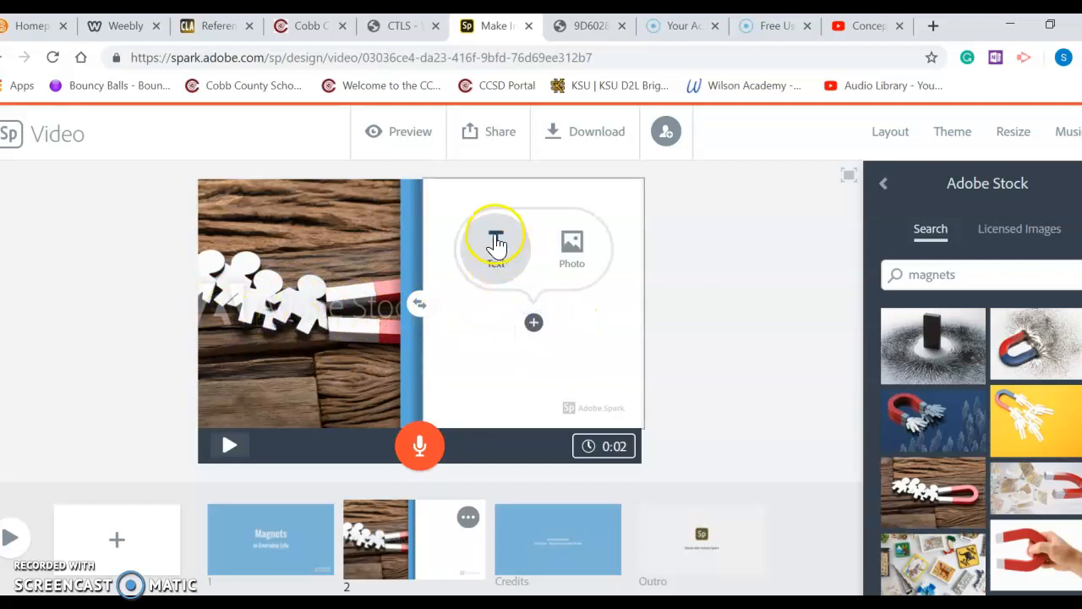
pyautogui.click(495, 268)
pyautogui.click(491, 239)
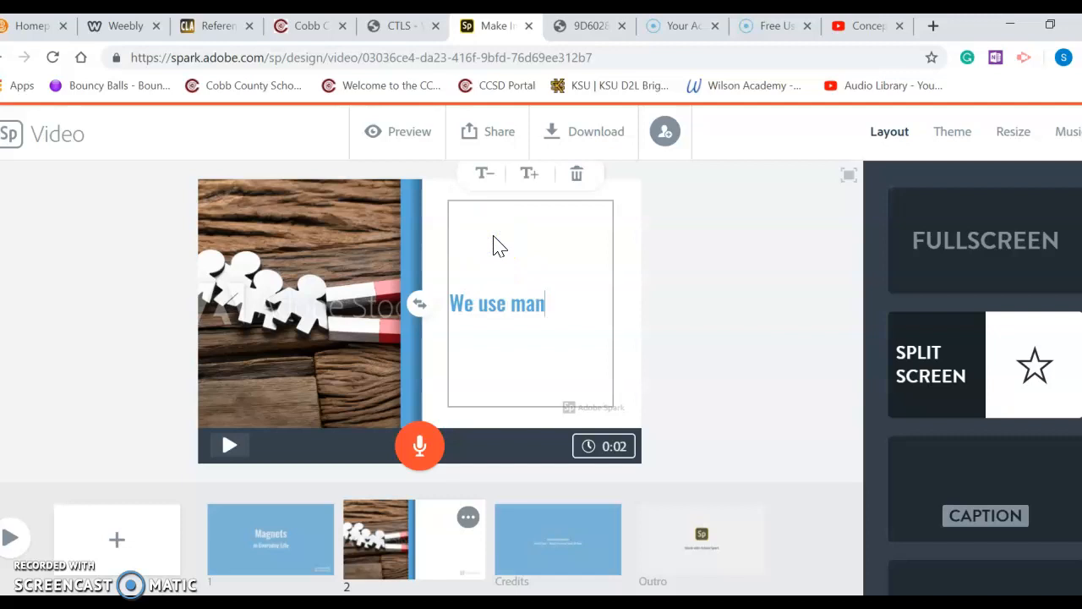
pyautogui.write('We use magnets in everyday life.')
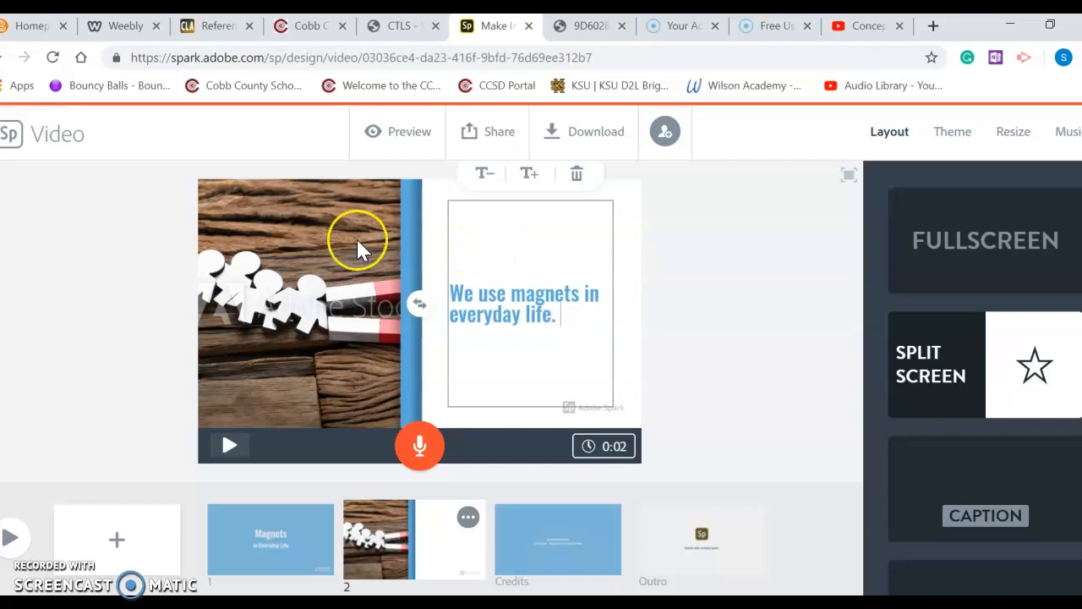
# Add a third slide and give it the Split Screen layout
pyautogui.click(116, 541)
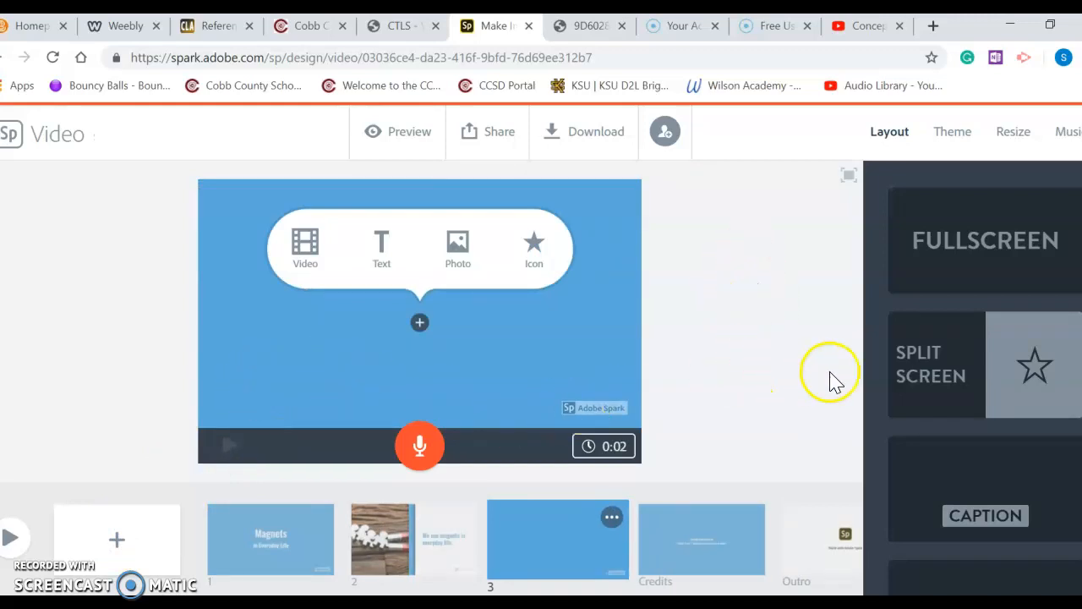
pyautogui.click(941, 362)
pyautogui.click(939, 353)
# Place the Adobe Stock photo of magnets on a refrigerator door in the third slide's left half
pyautogui.click(309, 314)
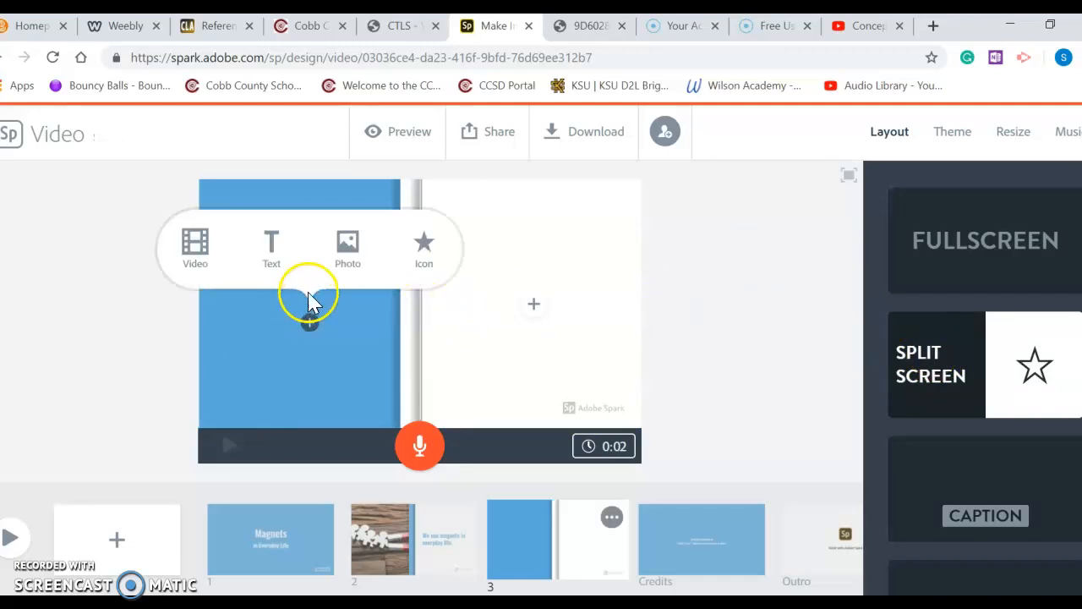
pyautogui.click(346, 245)
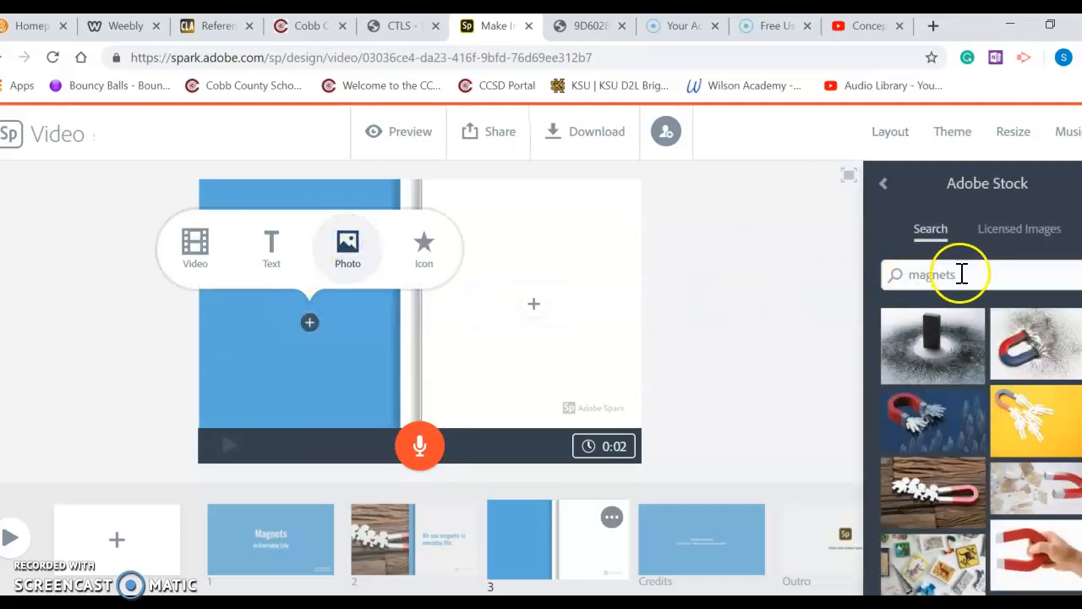
pyautogui.scroll(-3, 961, 399)
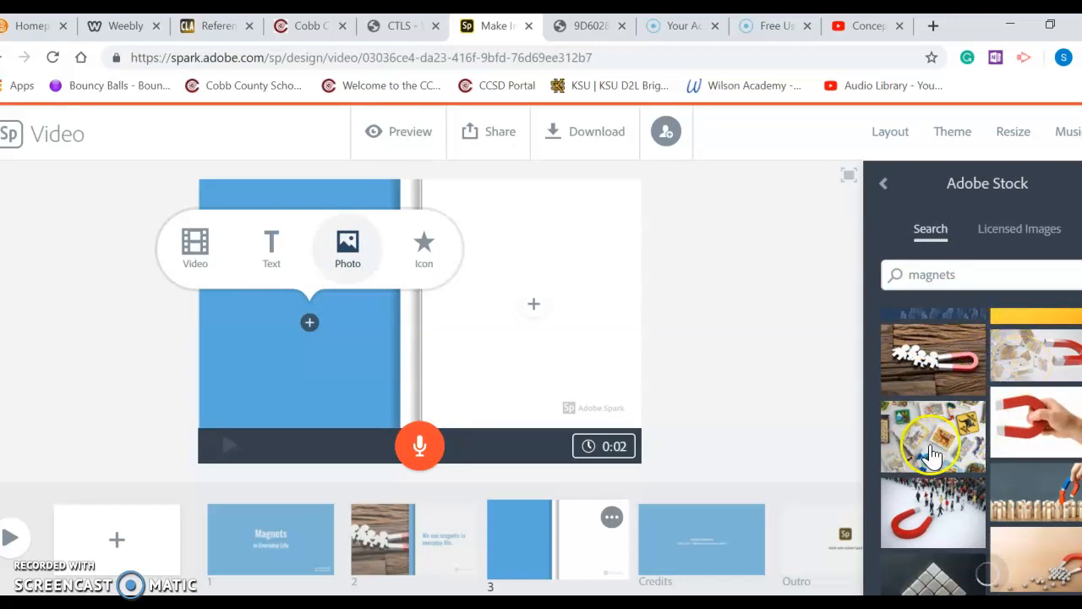
pyautogui.scroll(-5, 934, 438)
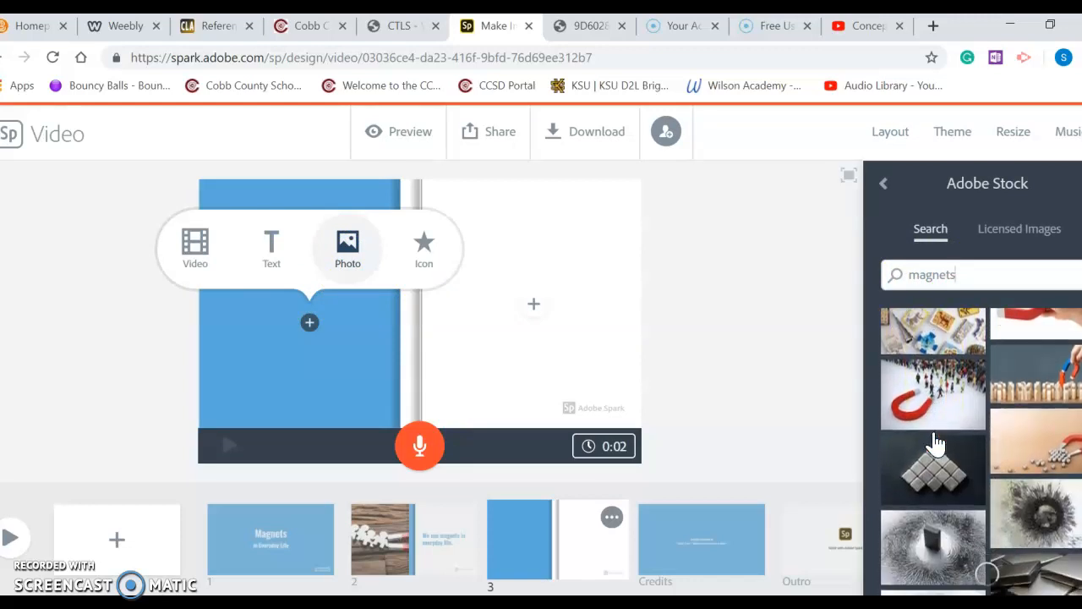
pyautogui.scroll(-4, 935, 431)
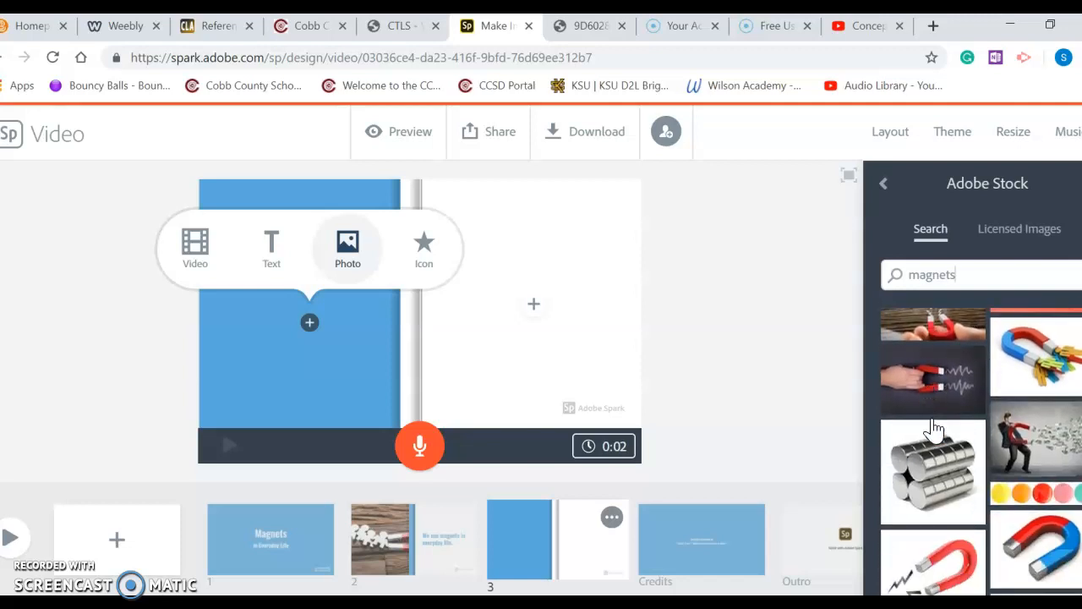
pyautogui.scroll(-2, 933, 414)
pyautogui.click(943, 413)
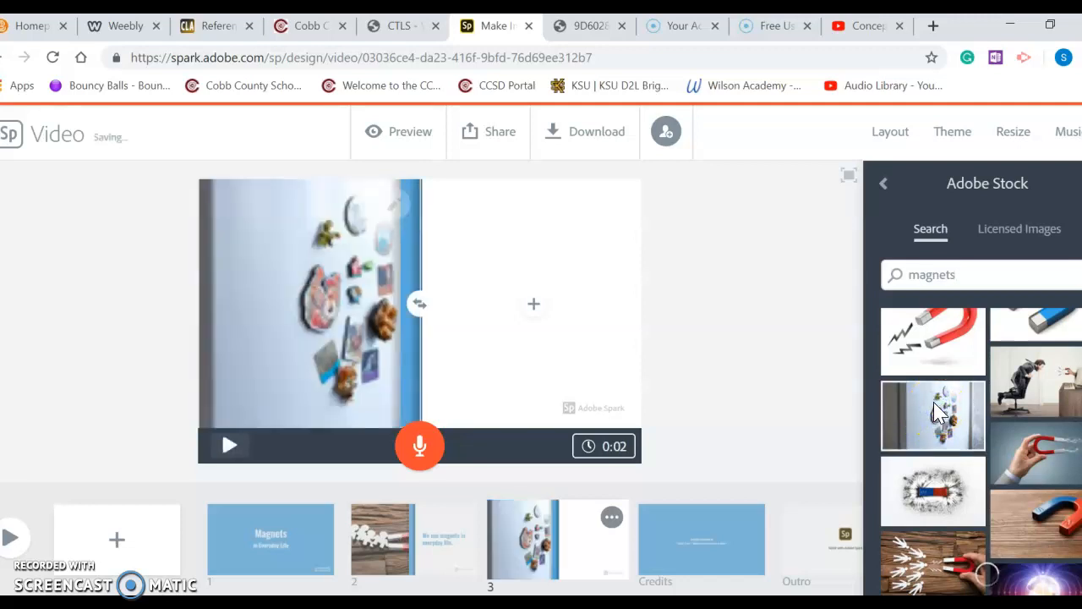
# Add text to the right half reading "Sometimes people put magnets on their refrigerators."
pyautogui.click(268, 287)
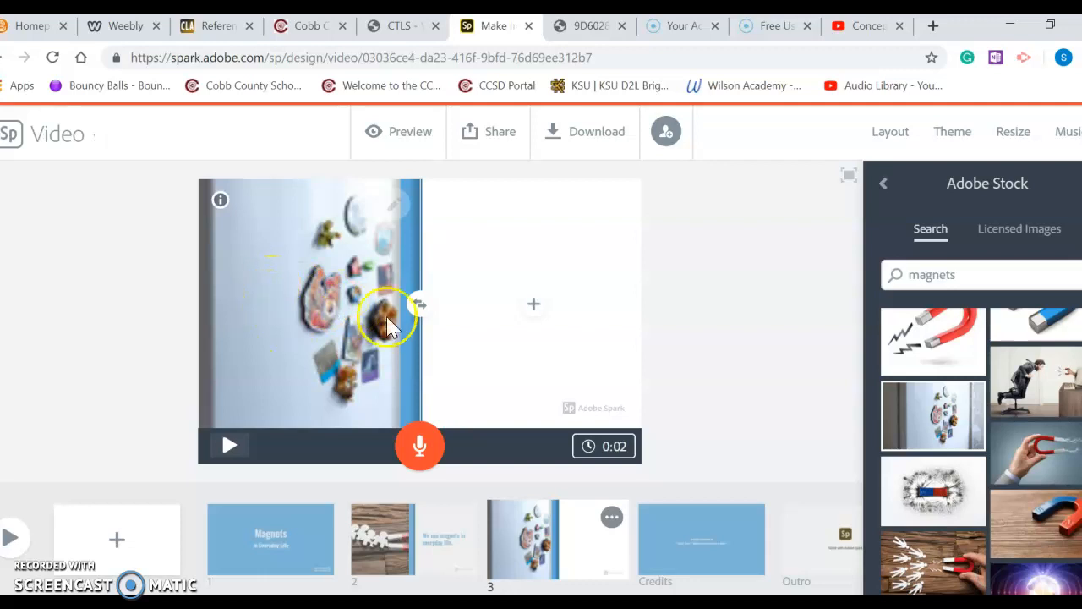
pyautogui.click(534, 304)
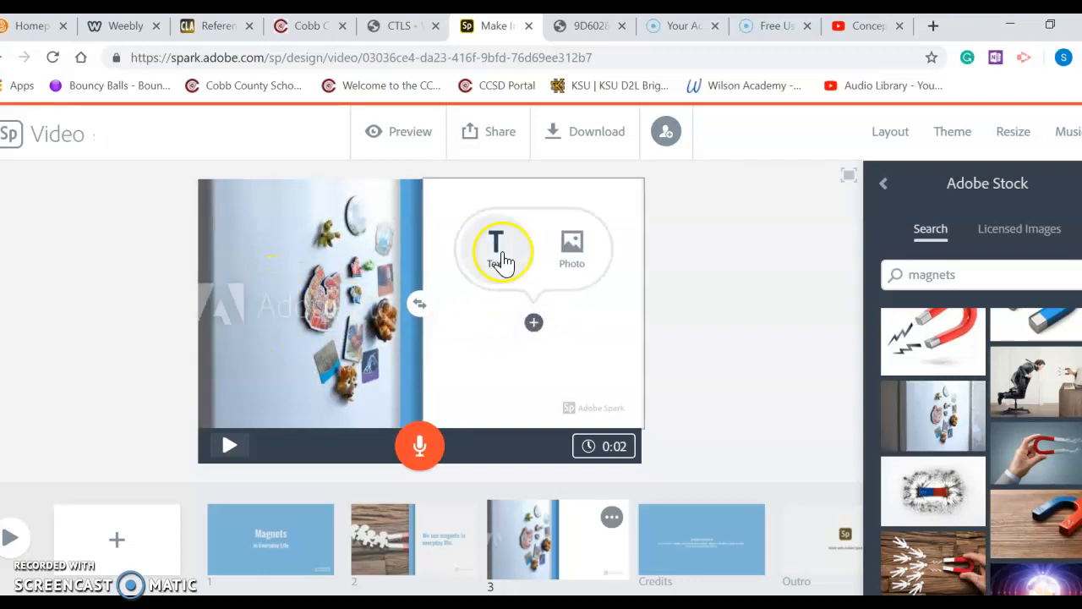
pyautogui.click(498, 250)
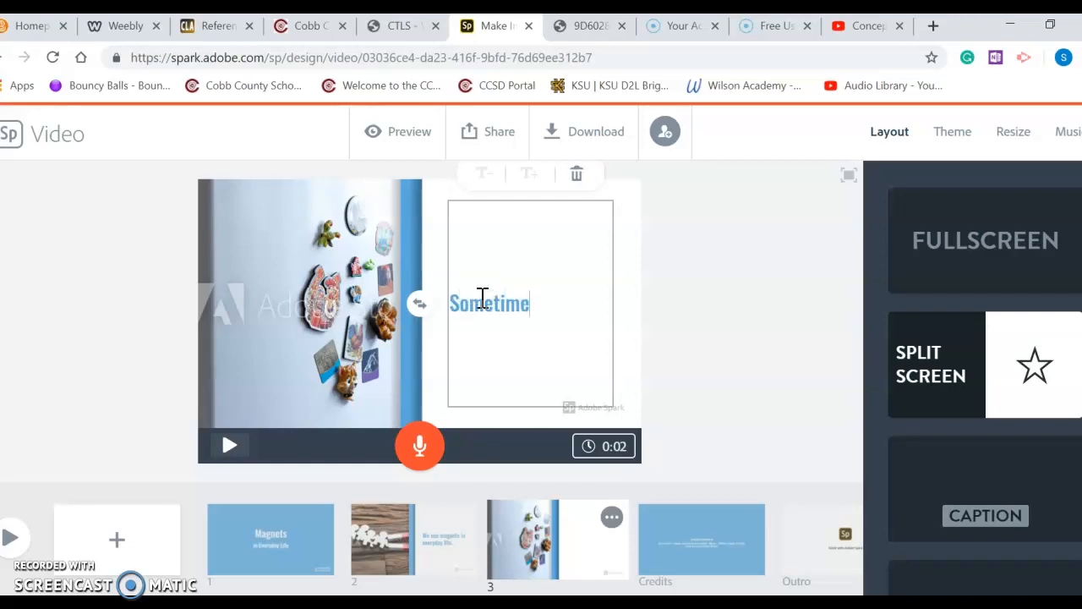
pyautogui.write('Sometimes people')
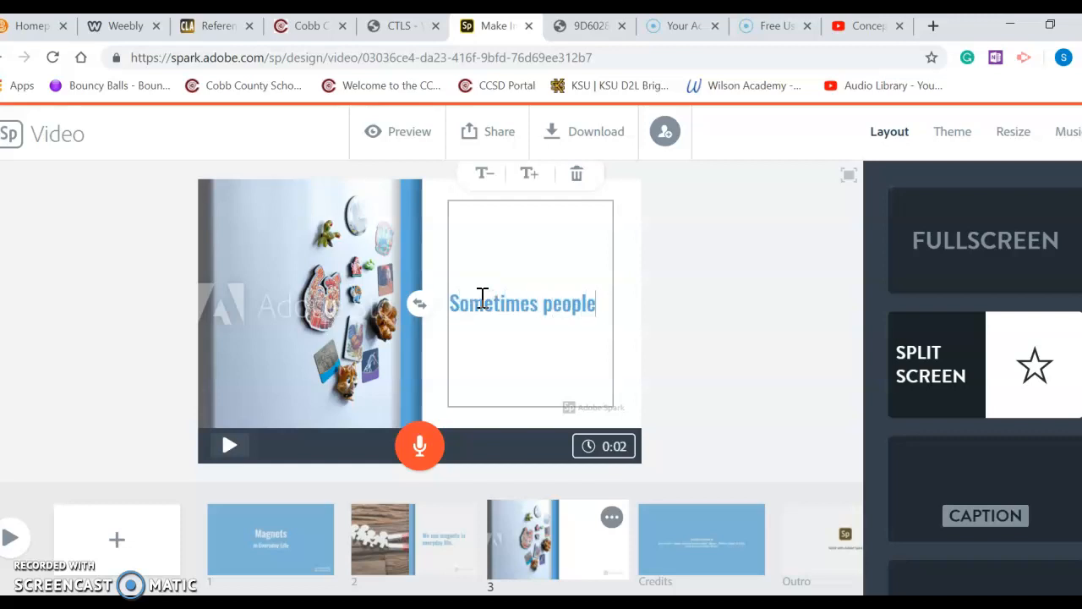
pyautogui.write(' put magnets')
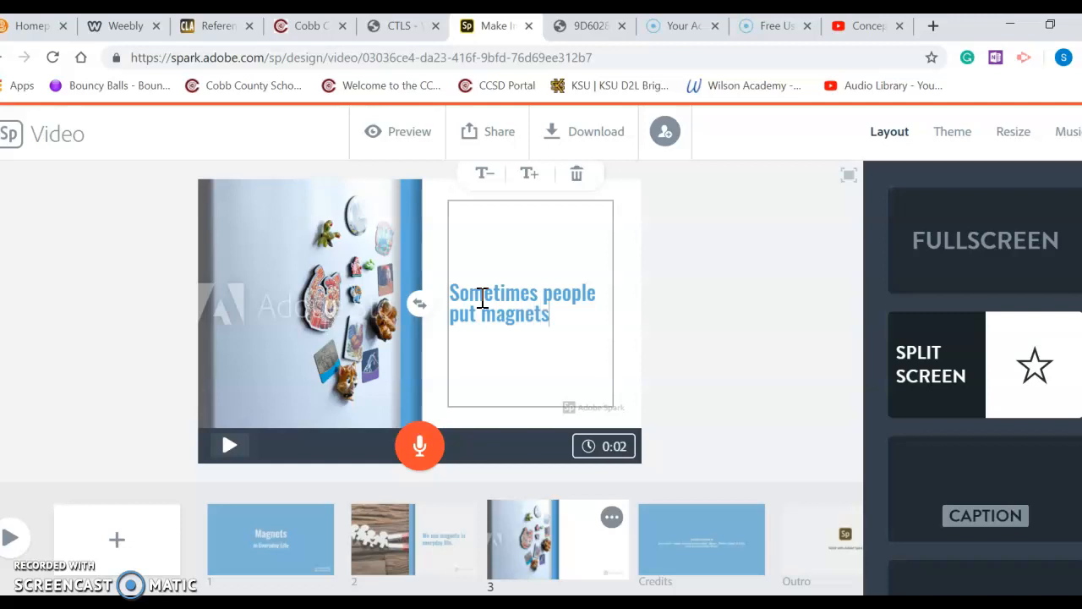
pyautogui.write(' on their refrigerators.')
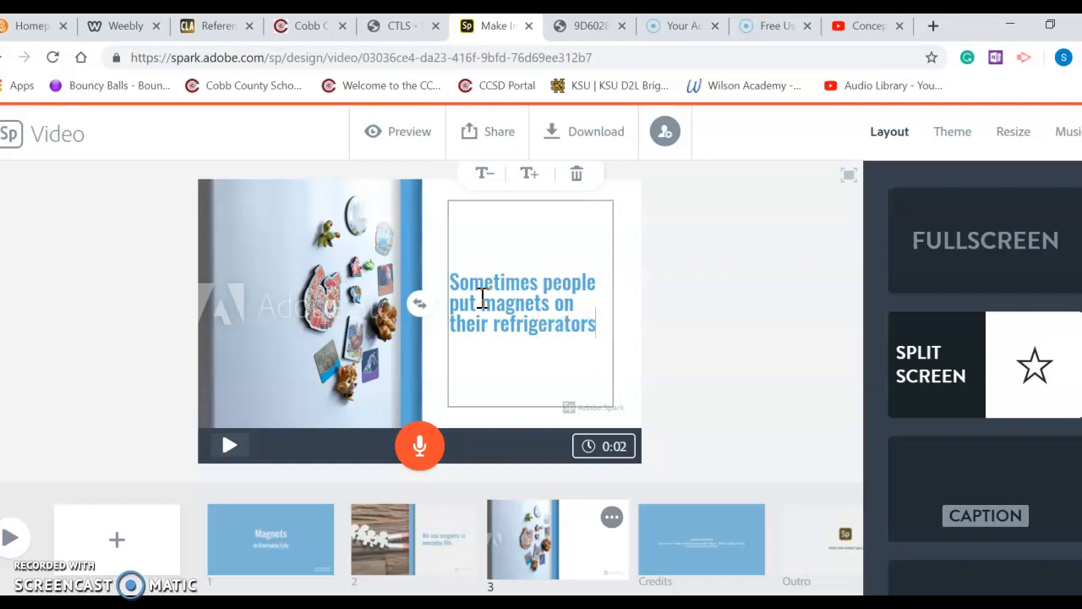
# Add a fourth slide in Split Screen layout and place a stock photo of toys on a wooden table, found by searching toys, in its left half
pyautogui.click(116, 538)
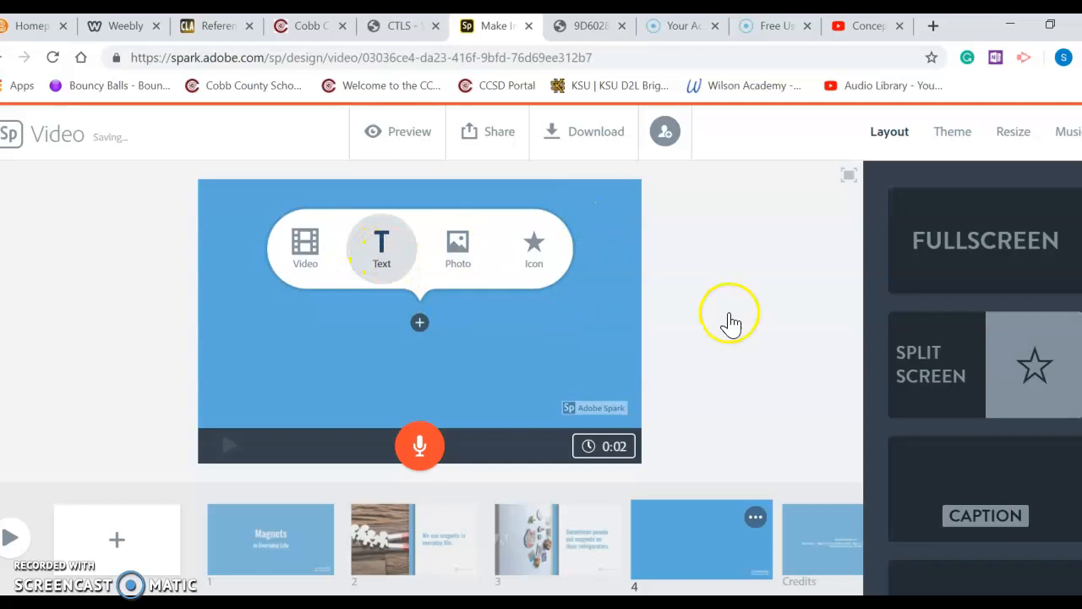
pyautogui.click(925, 367)
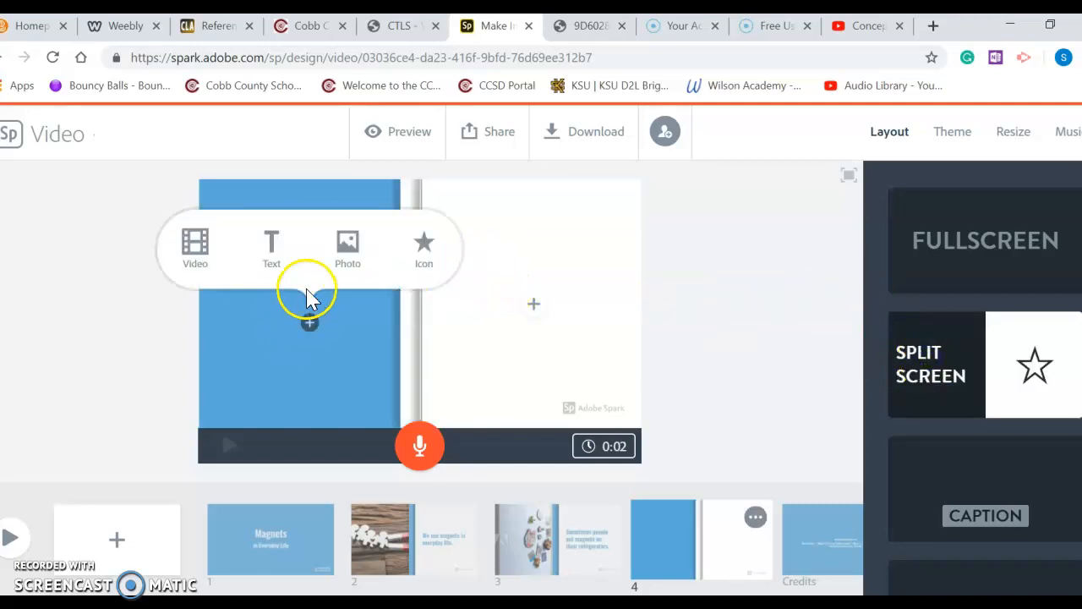
pyautogui.click(346, 247)
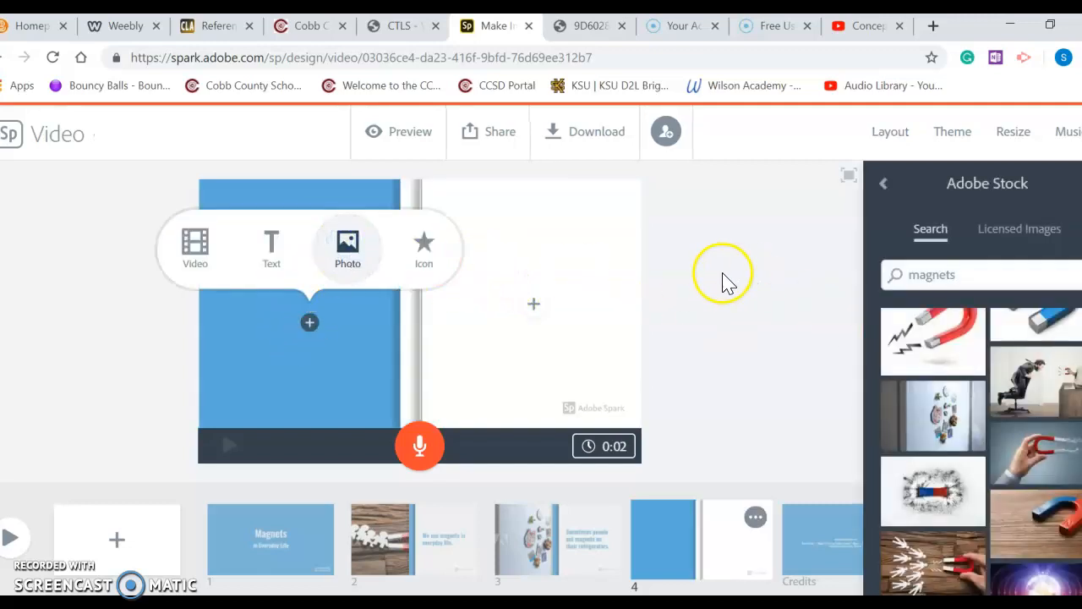
pyautogui.click(963, 275)
pyautogui.doubleClick(963, 275)
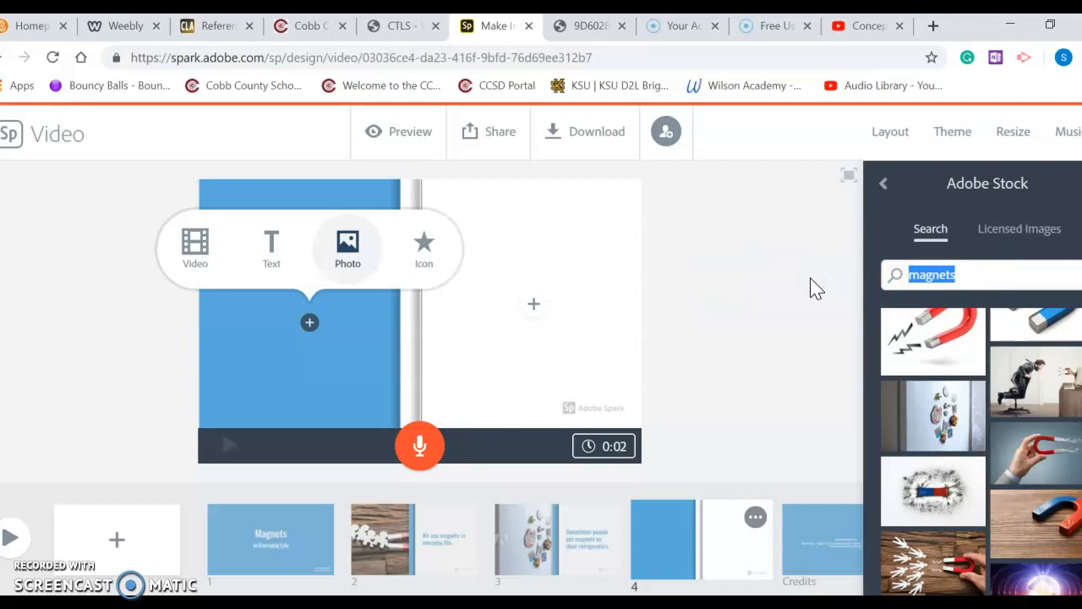
pyautogui.write('toys')
pyautogui.press('Return')
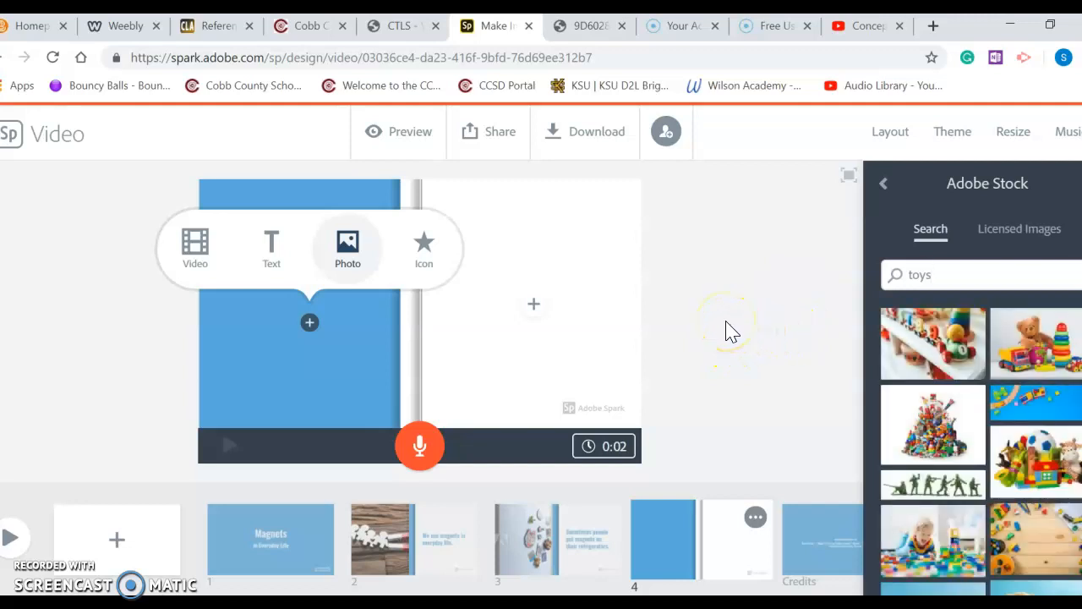
pyautogui.scroll(-2, 991, 404)
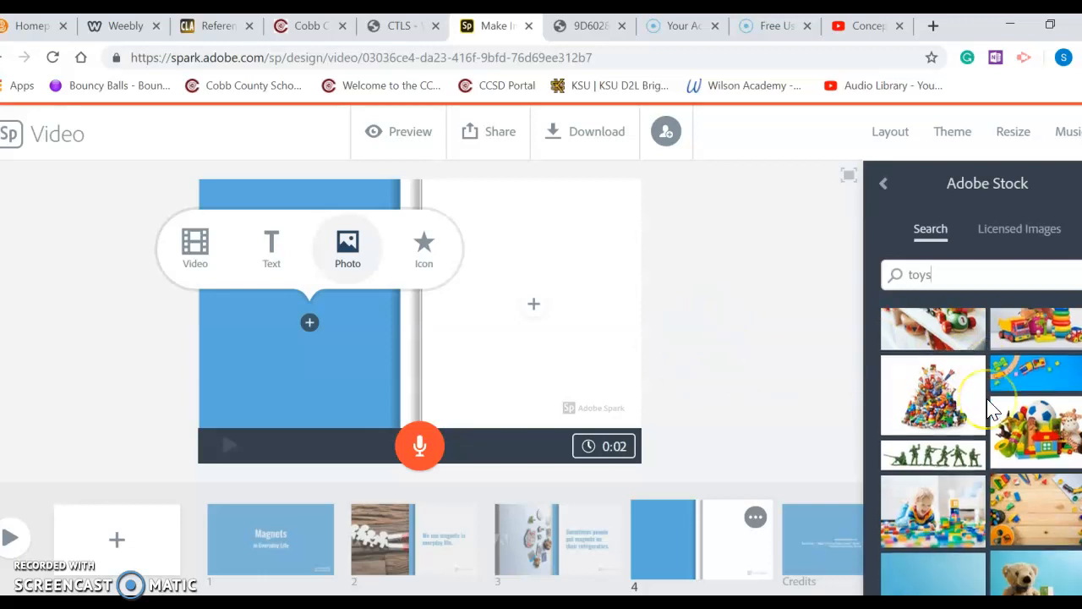
pyautogui.scroll(-1, 991, 407)
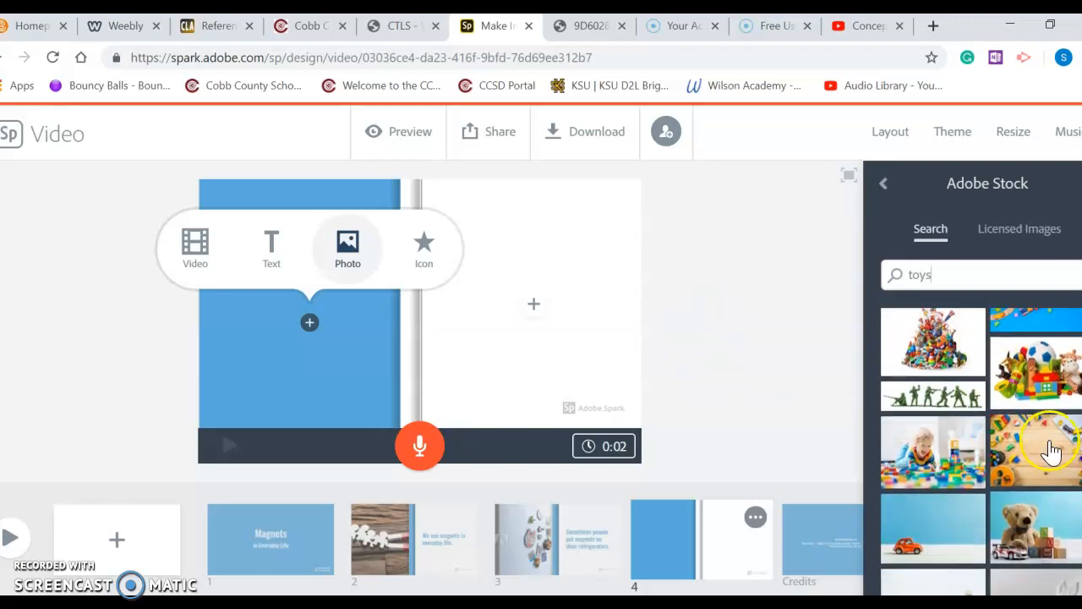
pyautogui.click(1053, 442)
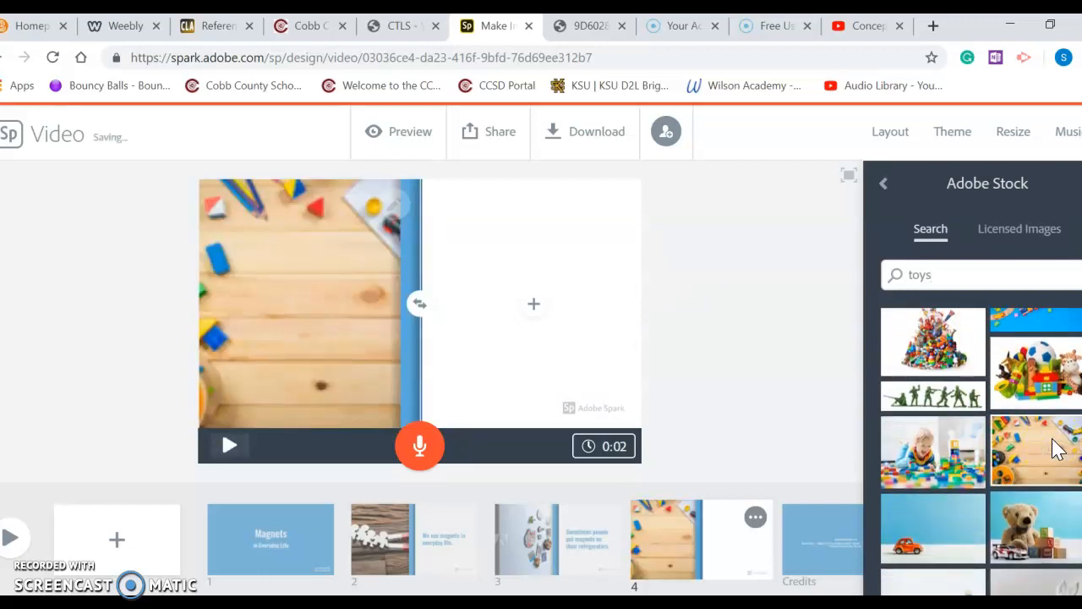
# Zoom out the toys photo and reposition it within the left half
pyautogui.scroll(-3, 1053, 450)
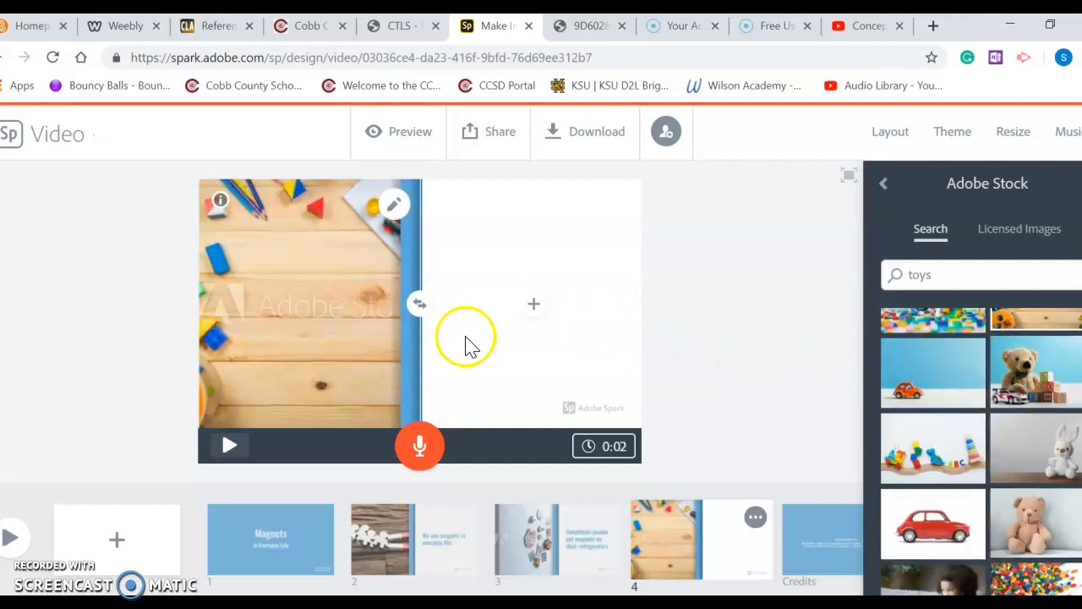
pyautogui.click(394, 204)
pyautogui.click(396, 266)
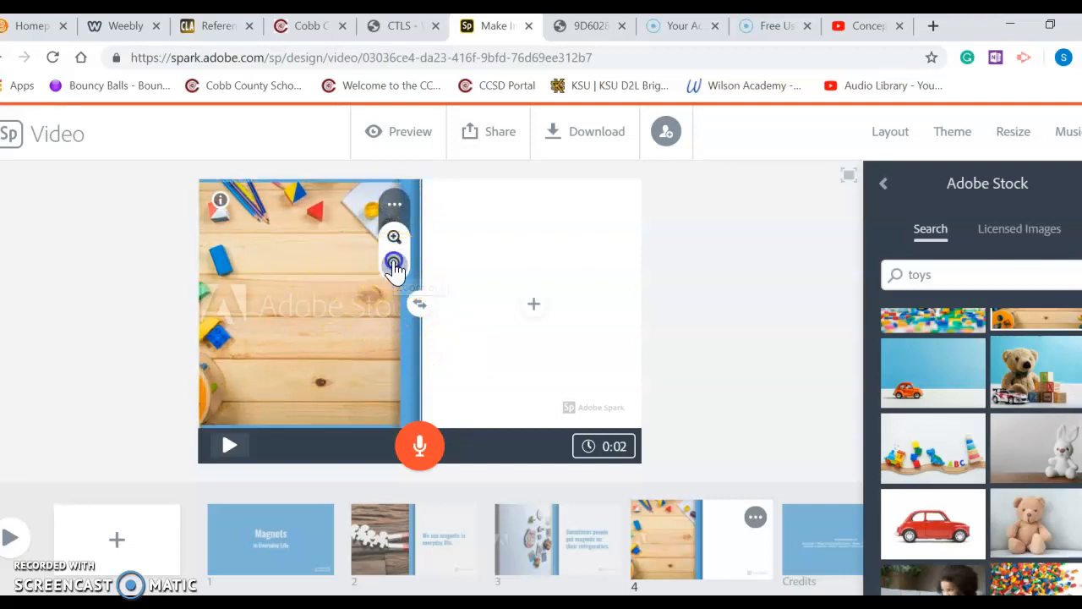
pyautogui.click(394, 264)
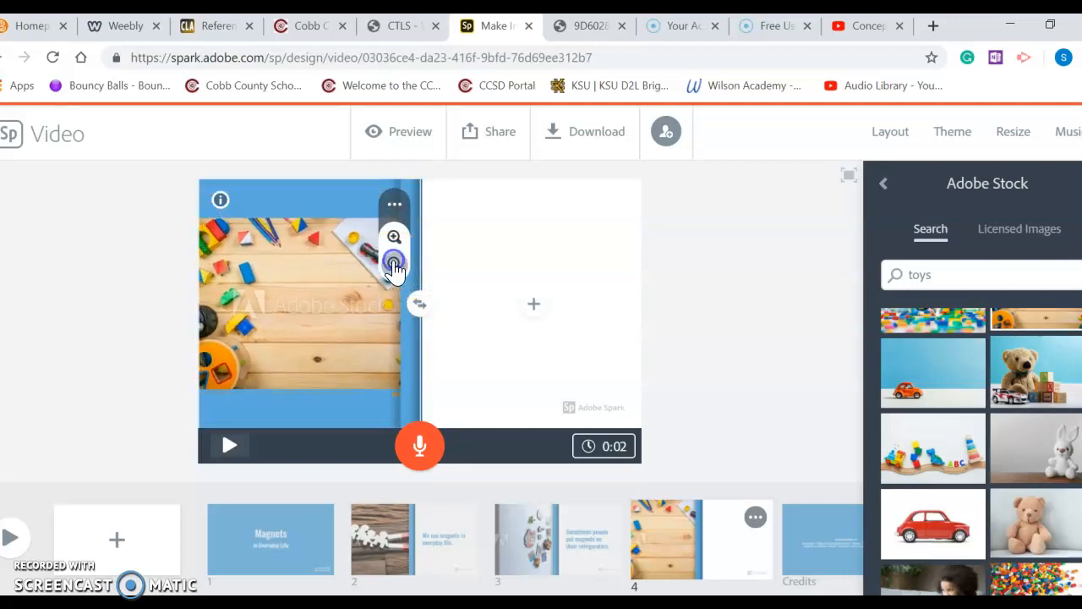
pyautogui.moveTo(307, 271); pyautogui.dragTo(341, 275)
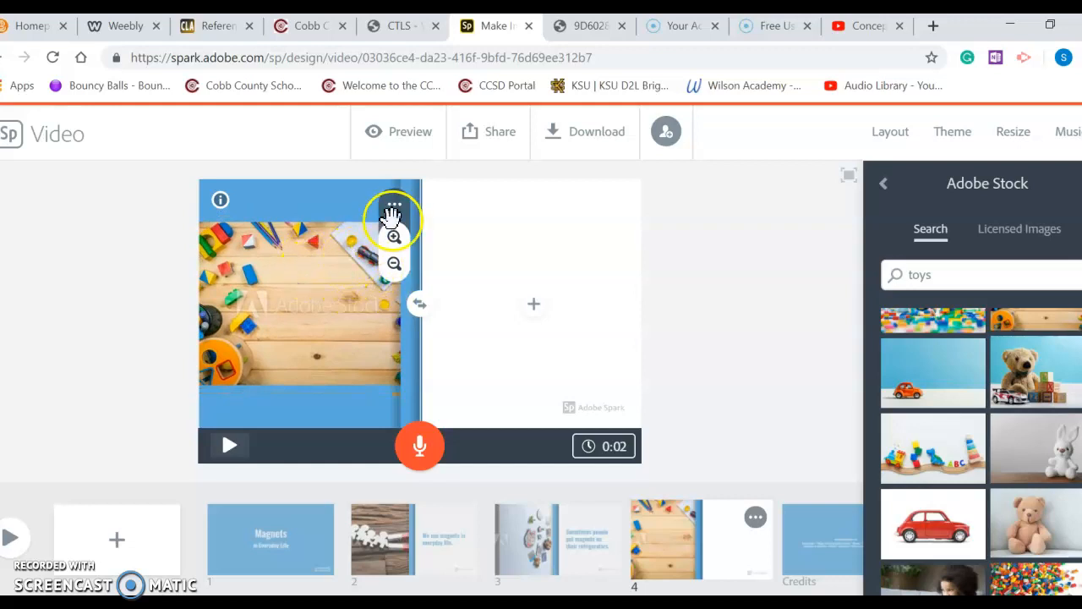
# Add text to the right half reading "Some toys have magnets just like the train cars."
pyautogui.click(485, 273)
pyautogui.click(533, 302)
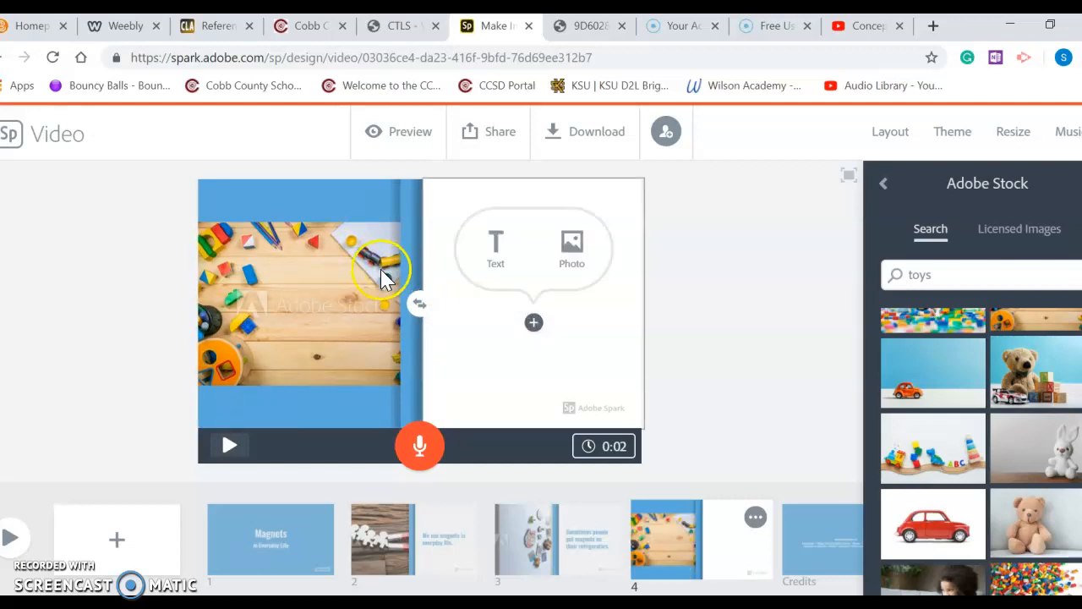
pyautogui.click(499, 254)
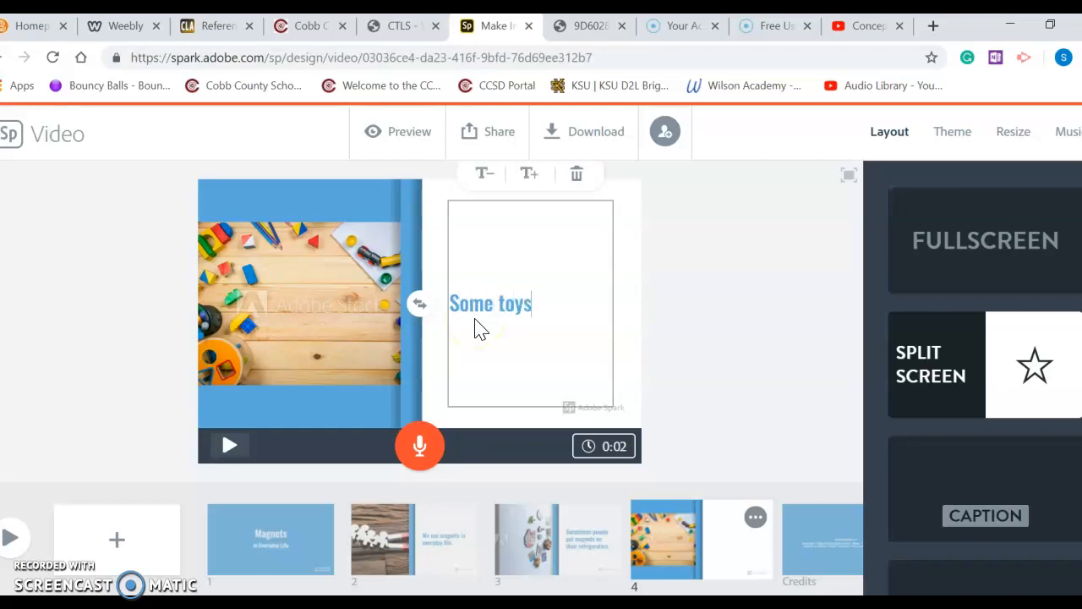
pyautogui.write('Some toys have ma')
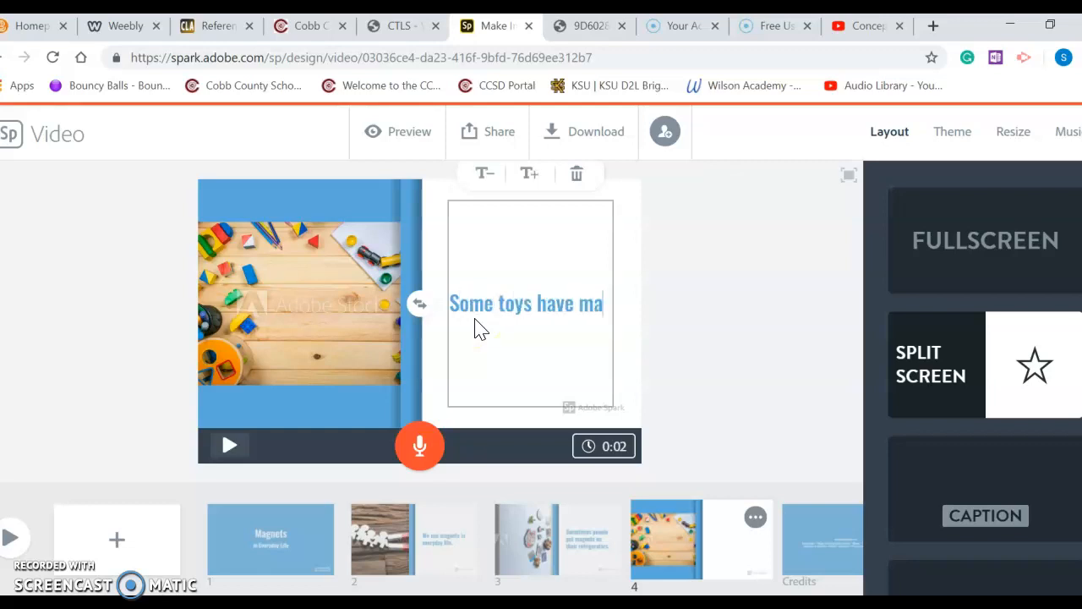
pyautogui.write('gnets just')
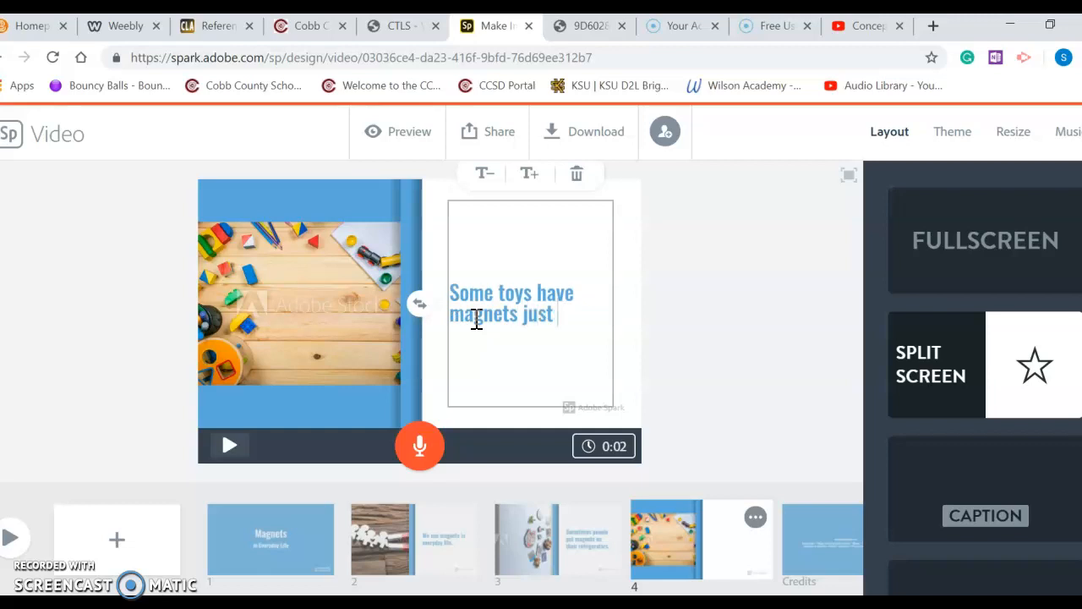
pyautogui.write(' like the train')
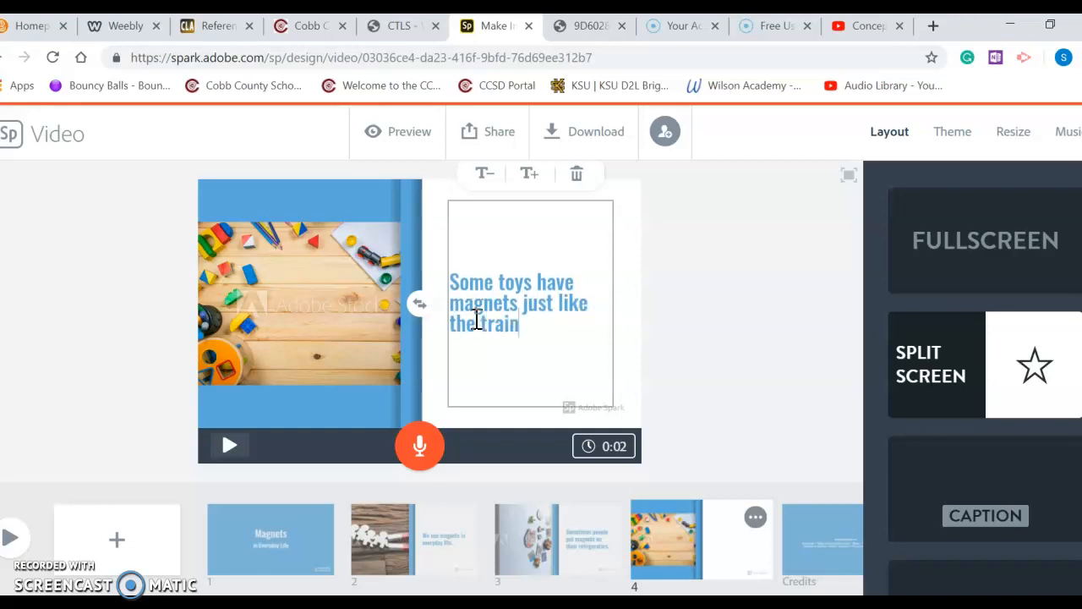
pyautogui.write(' cars.')
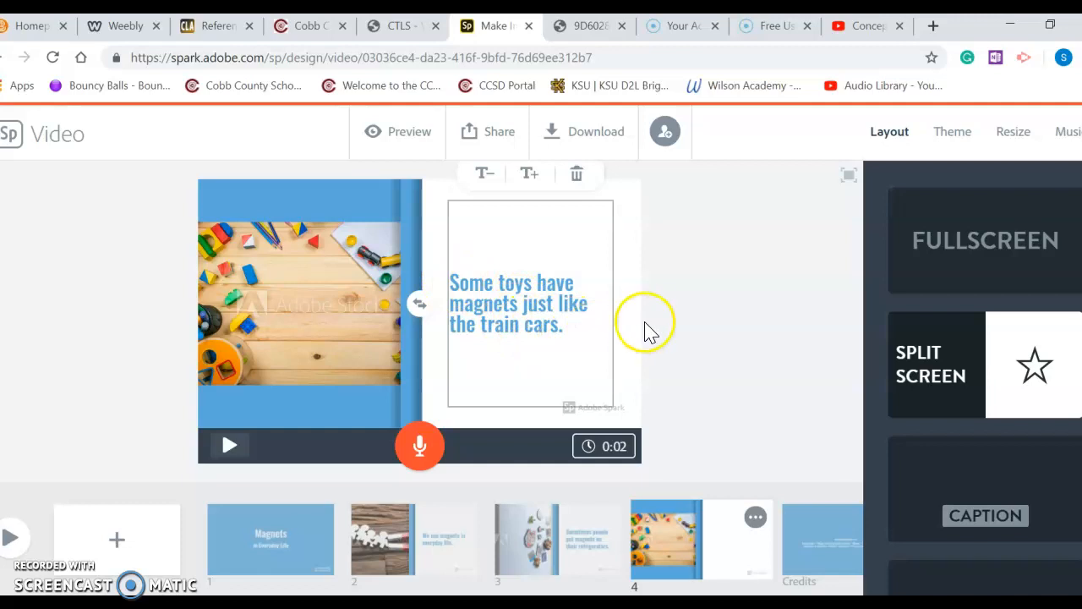
pyautogui.click(670, 322)
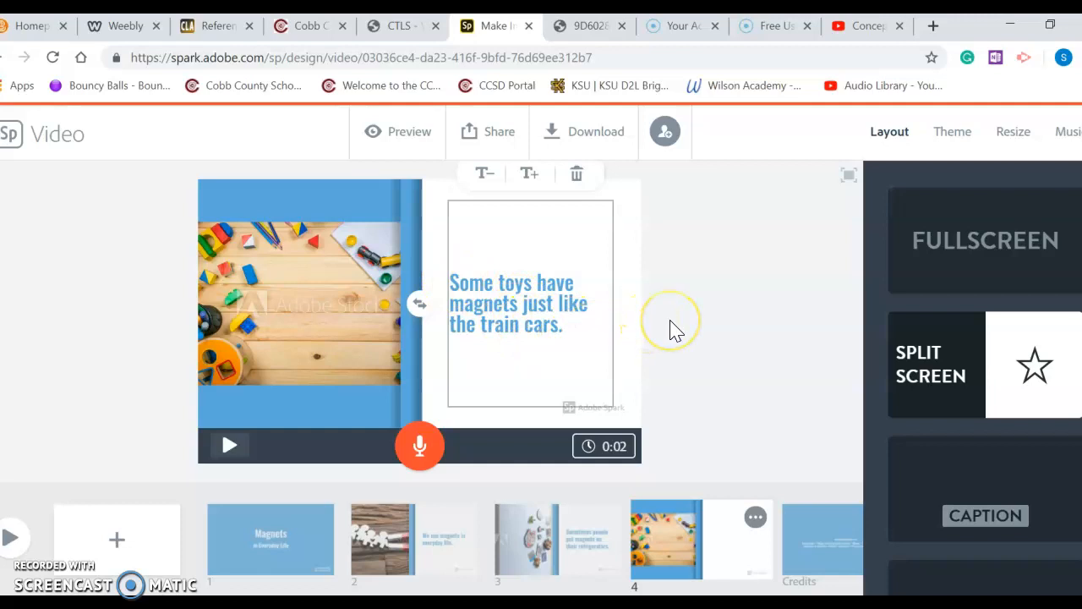
pyautogui.click(675, 317)
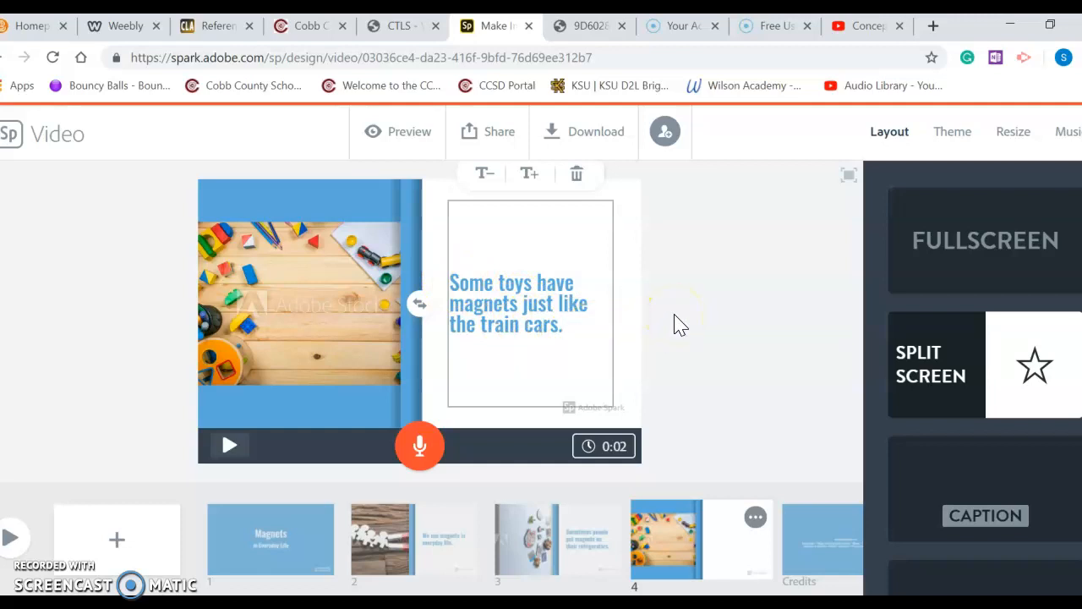